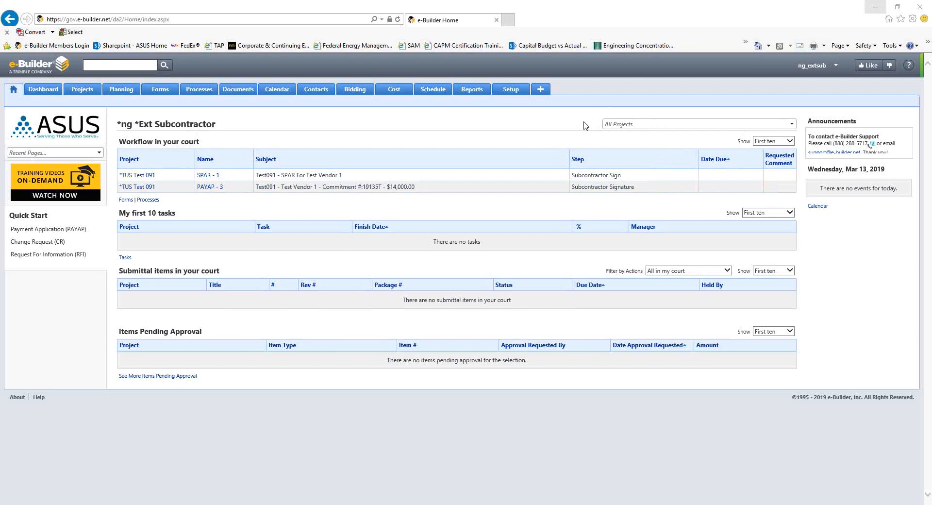
Open the list of processes for the project *TUS Test 091
left_click(97, 235)
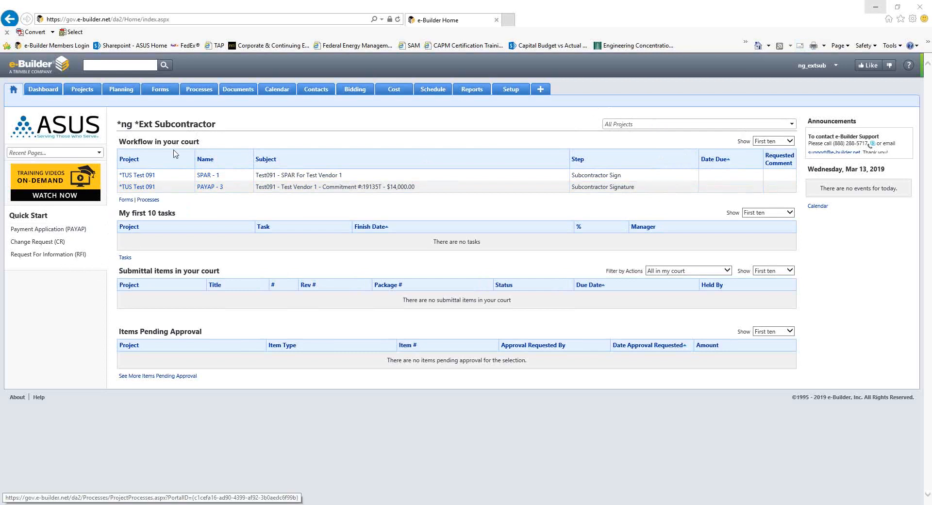
left_click(202, 95)
left_click(202, 95)
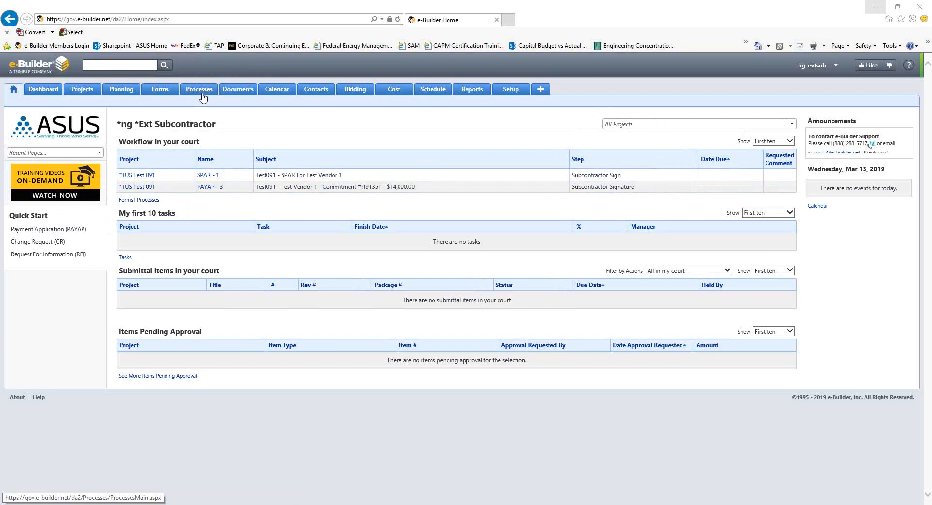
left_click(203, 95)
left_click(203, 95)
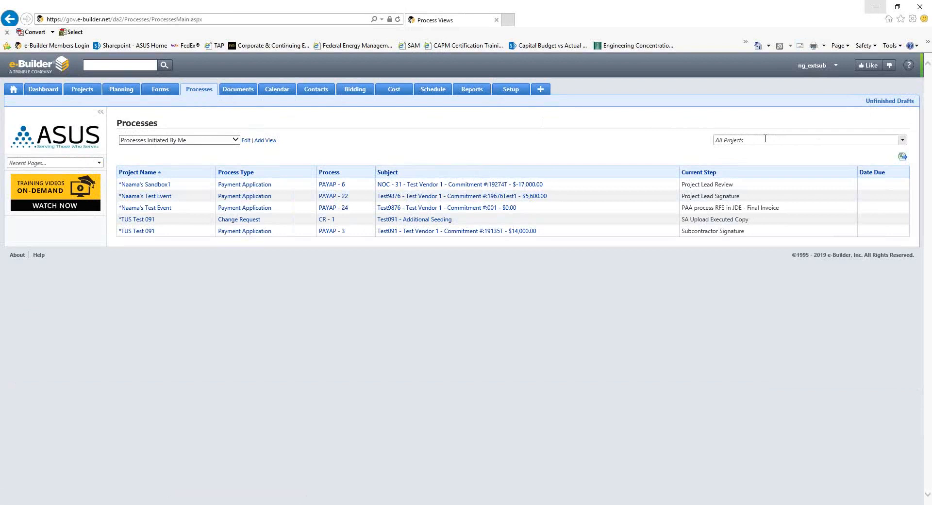
left_click(765, 138)
left_click(900, 143)
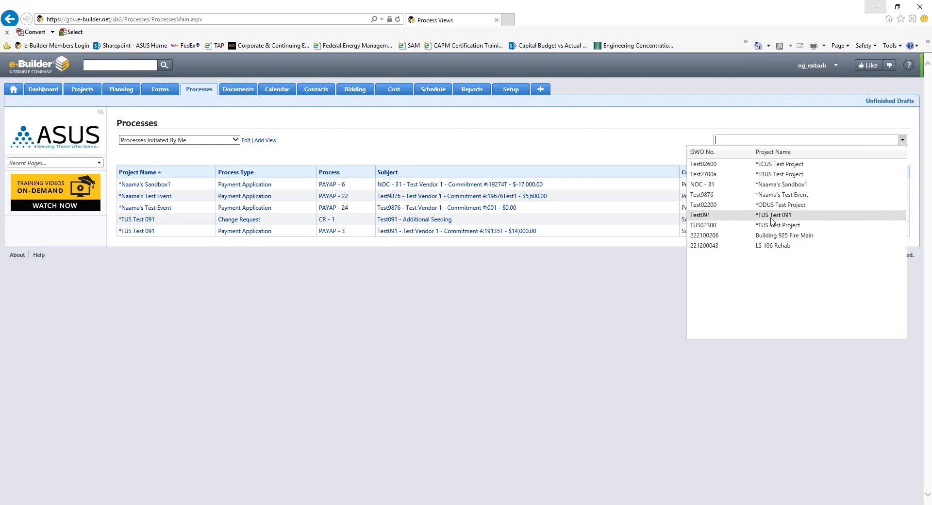
left_click(771, 218)
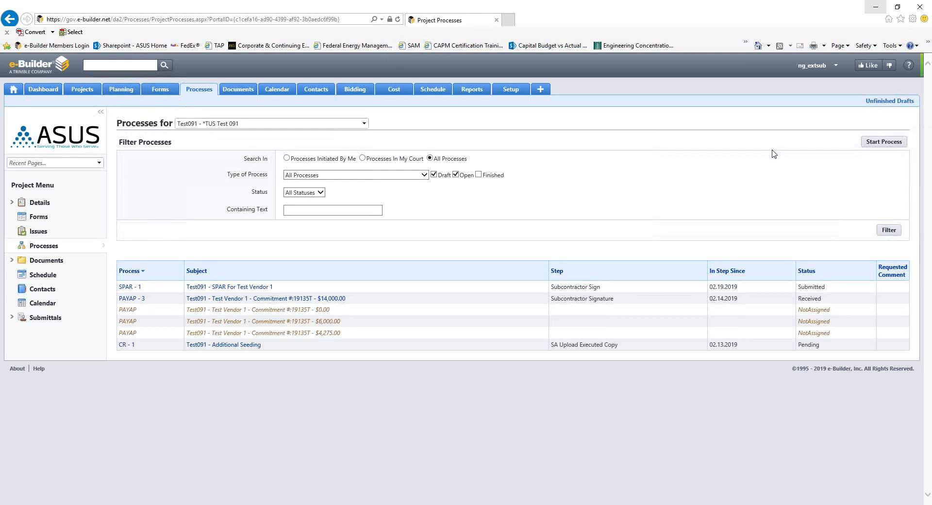
Start a Payment Application (PAYAP) process on the project and maximize its form window
left_click(879, 148)
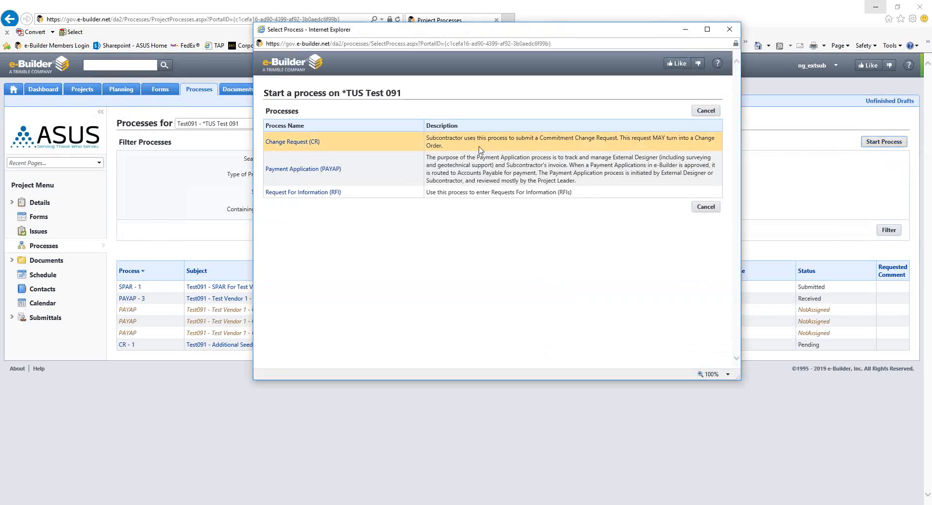
left_click(335, 175)
left_click(335, 175)
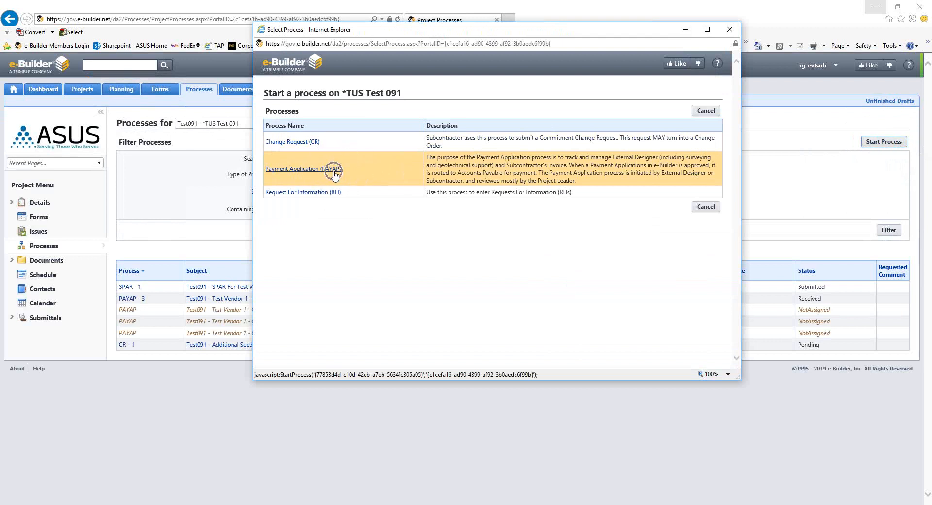
key("ctrl")
left_click(335, 172)
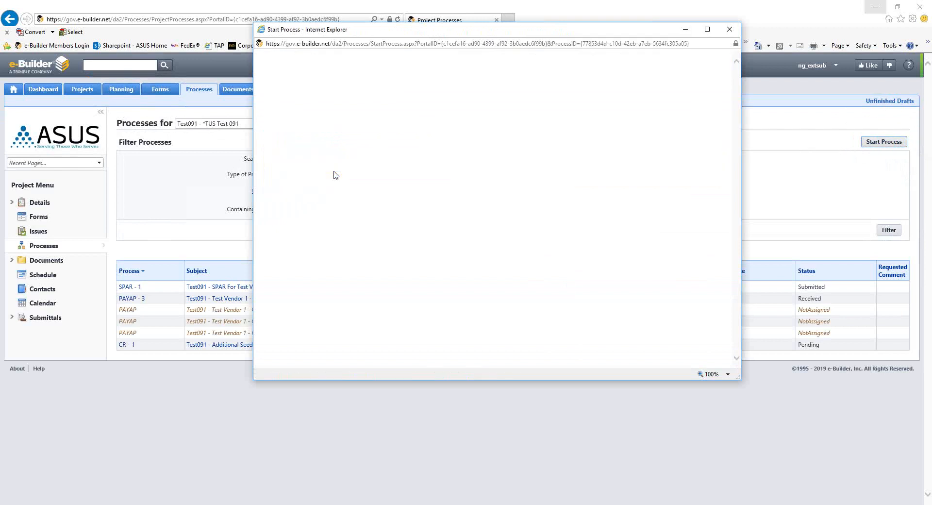
left_click(707, 29)
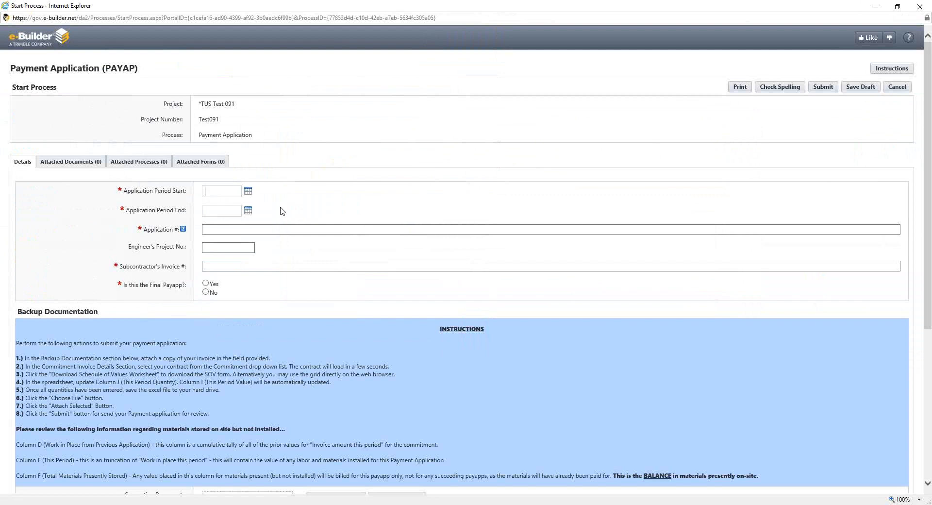
Set the application period to start on 03.01.2019 and end on 03.31.2019
type("03/01/2019")
left_click(235, 211)
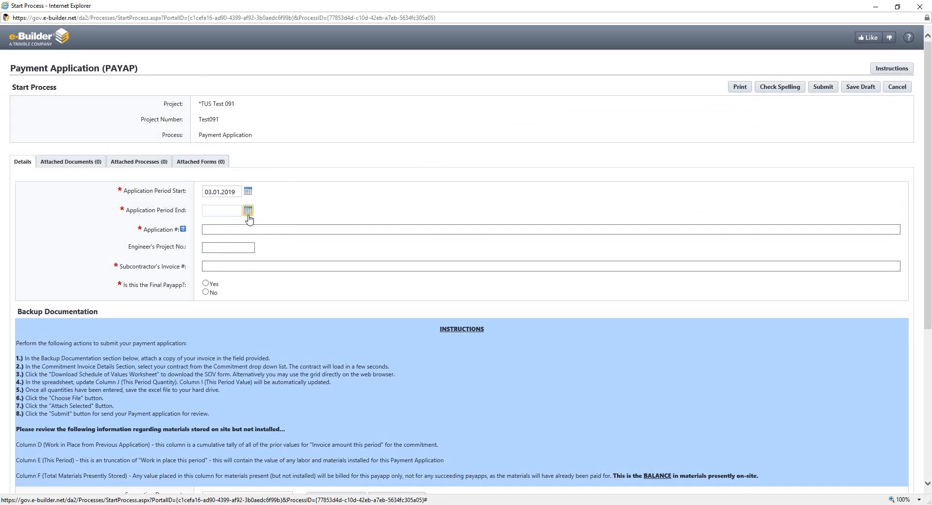
left_click(249, 217)
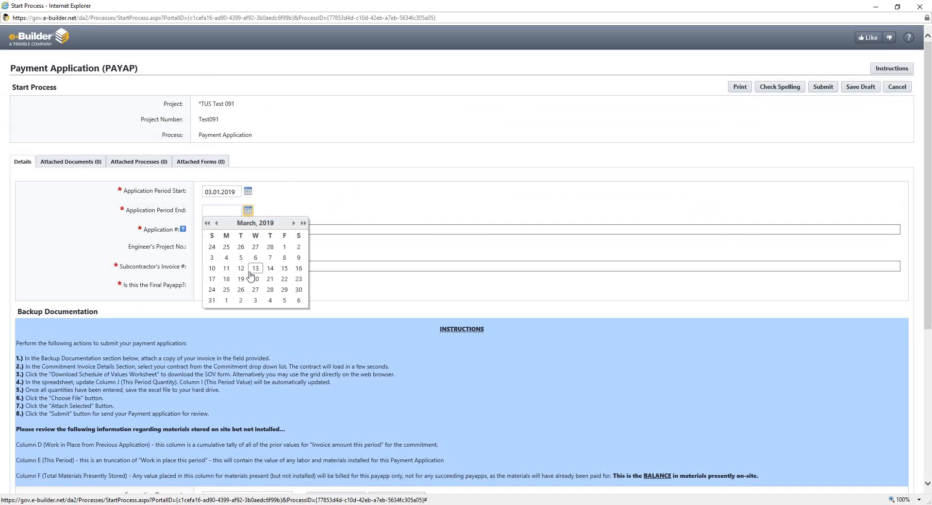
left_click(212, 300)
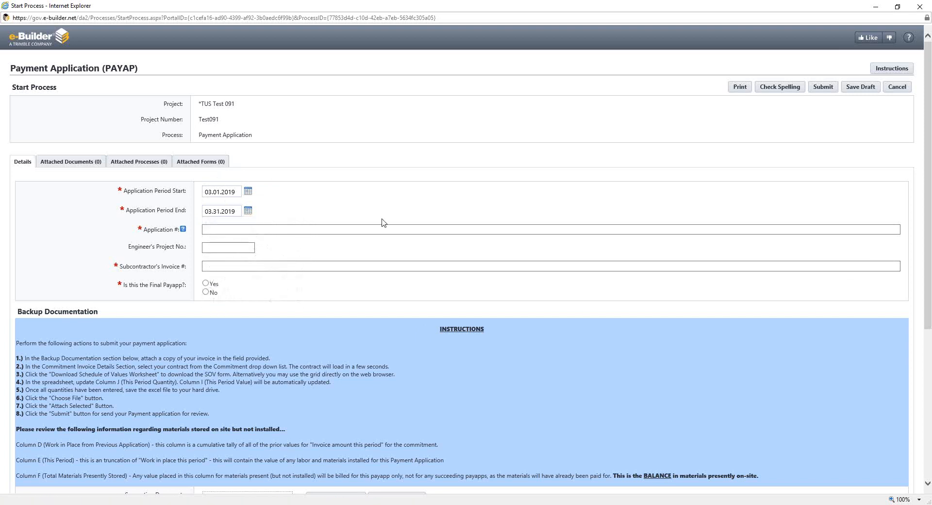
Enter application number 01 and subcontractor's invoice "Internal Invoice #1", and mark the payapp as not final
left_click(244, 230)
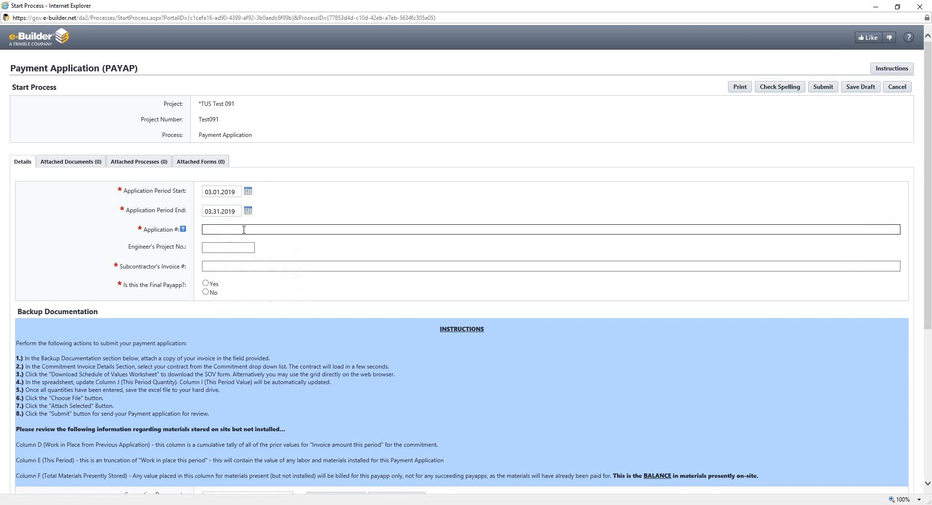
type("01")
left_click(220, 266)
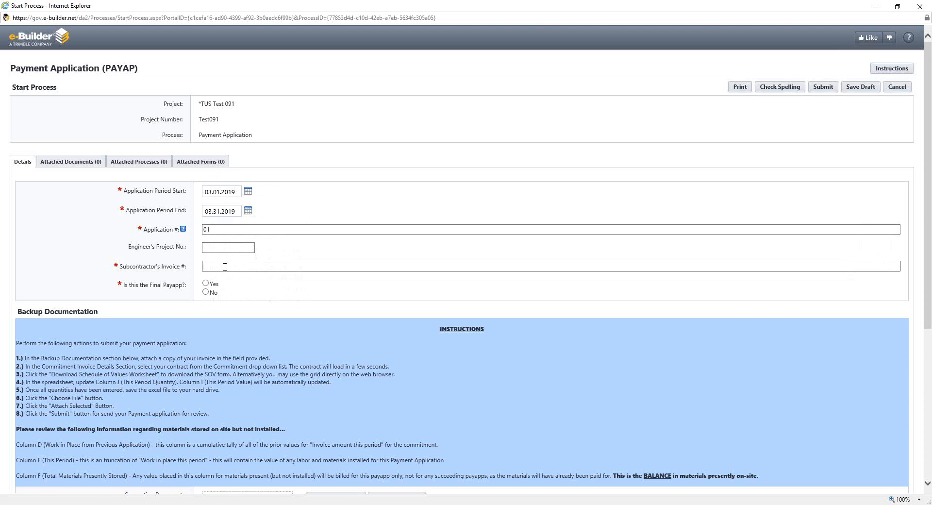
type("Internal Invoice #1")
left_click(206, 293)
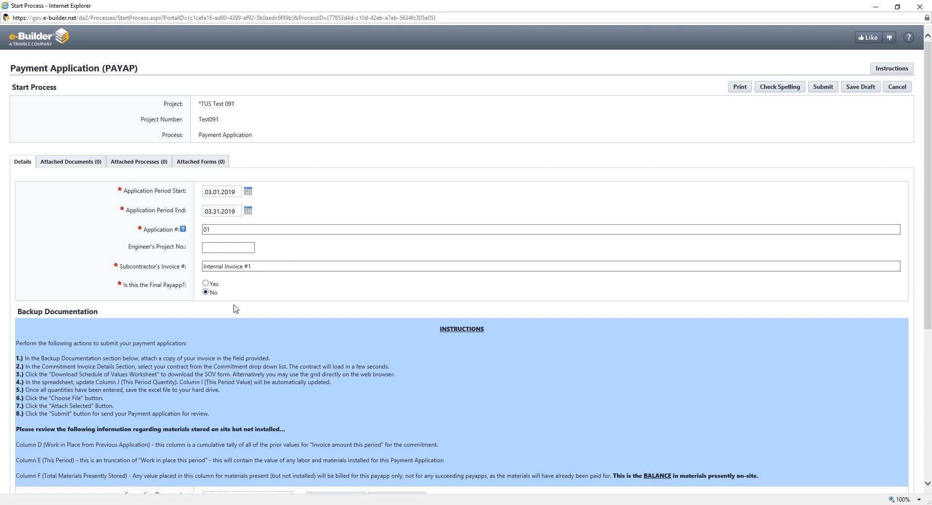
scroll(236, 309, "down", 3)
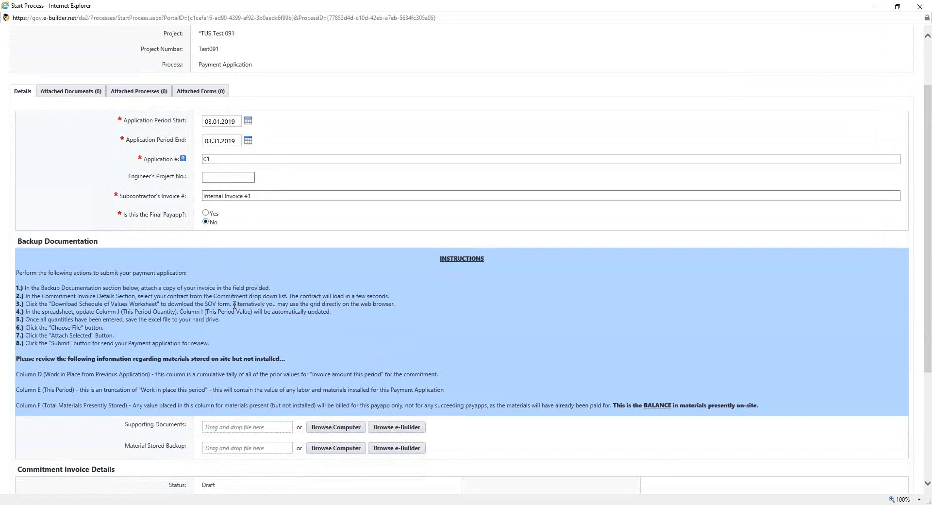
scroll(235, 226, "down", 3)
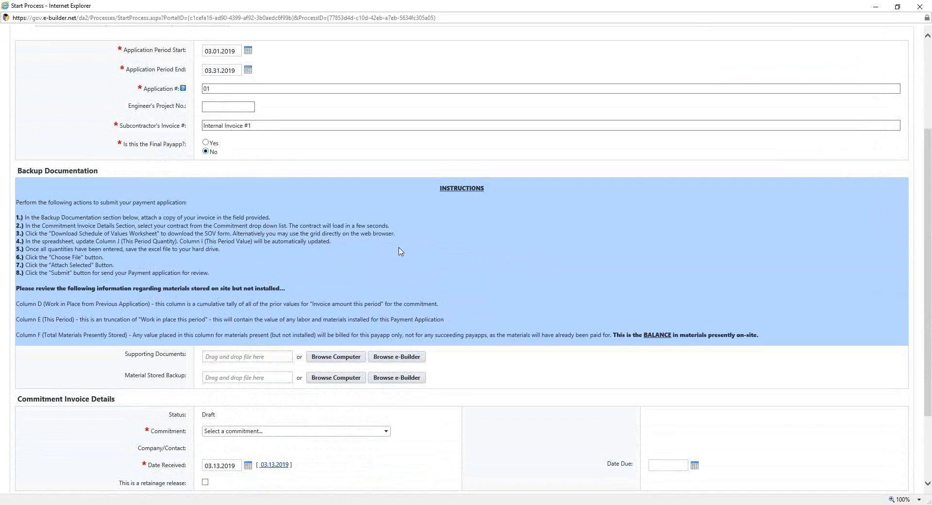
scroll(400, 251, "down", 2)
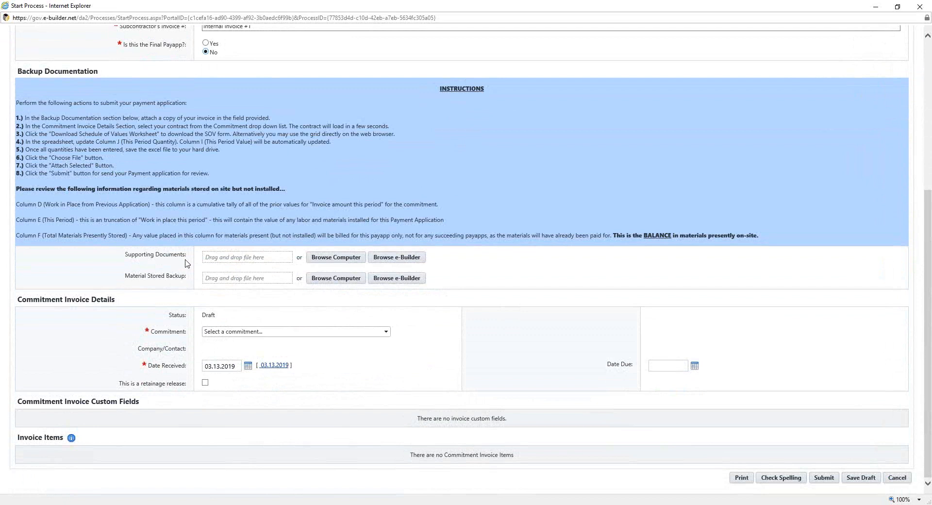
left_click(147, 262)
left_click(332, 265)
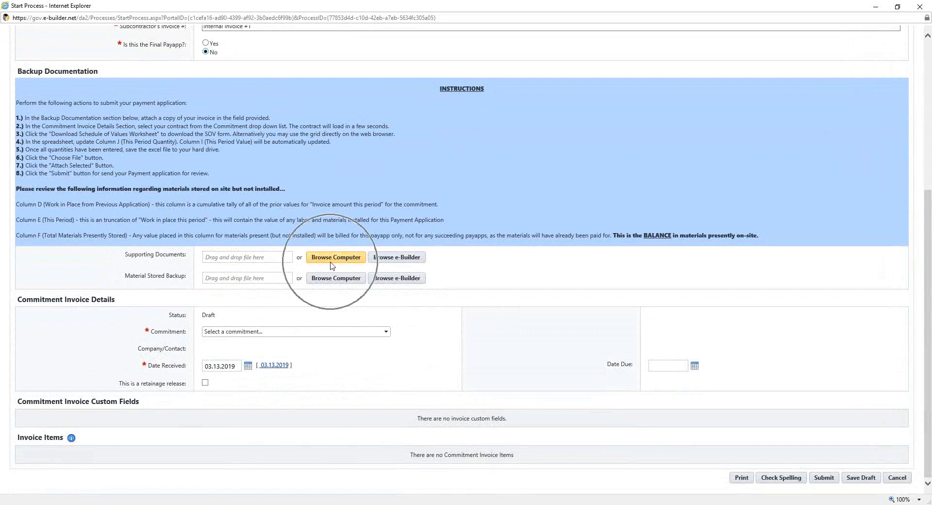
left_click(332, 263)
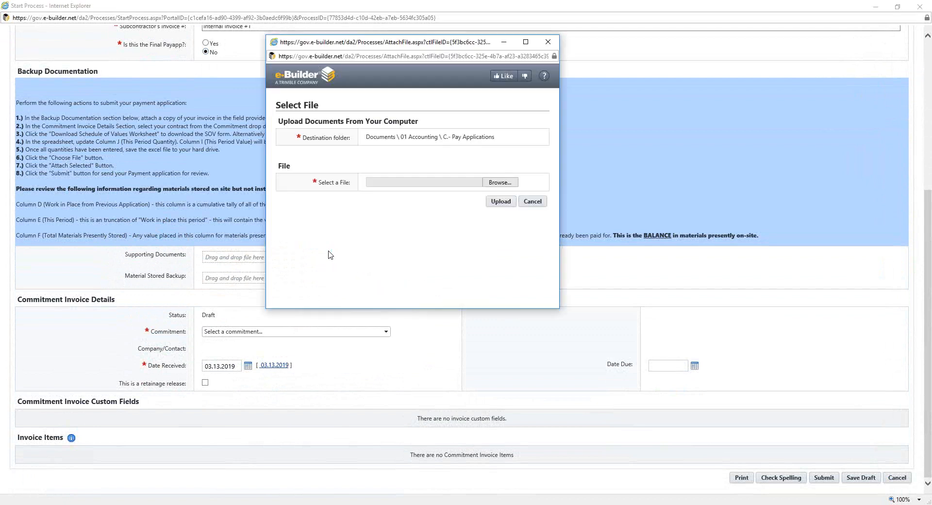
left_click(497, 187)
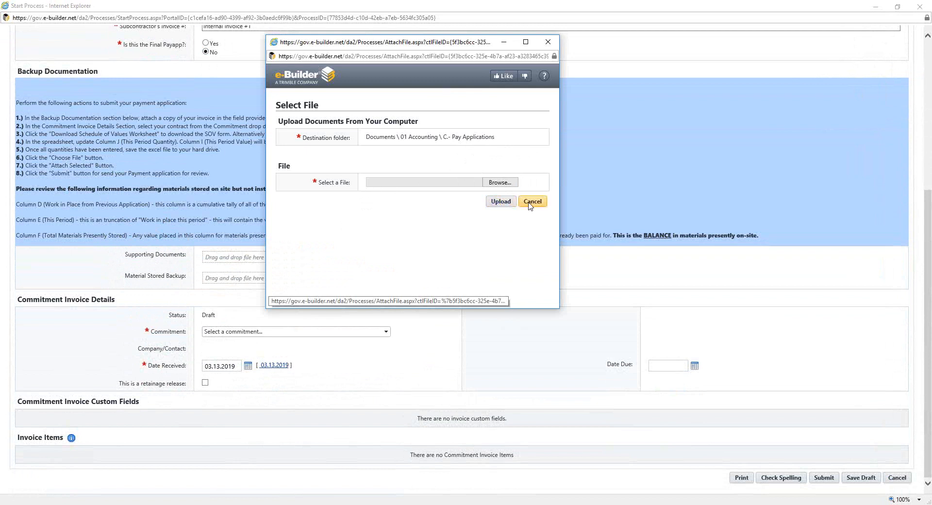
left_click(502, 186)
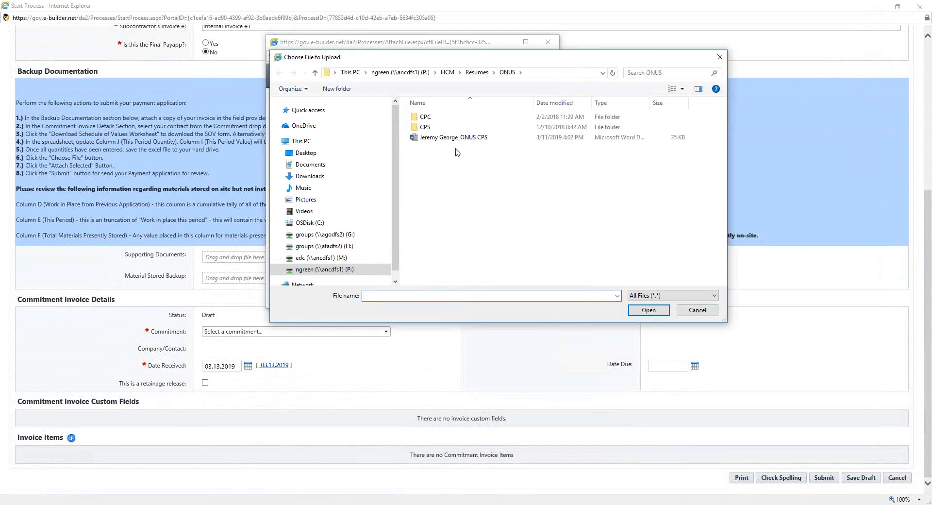
left_click(381, 151)
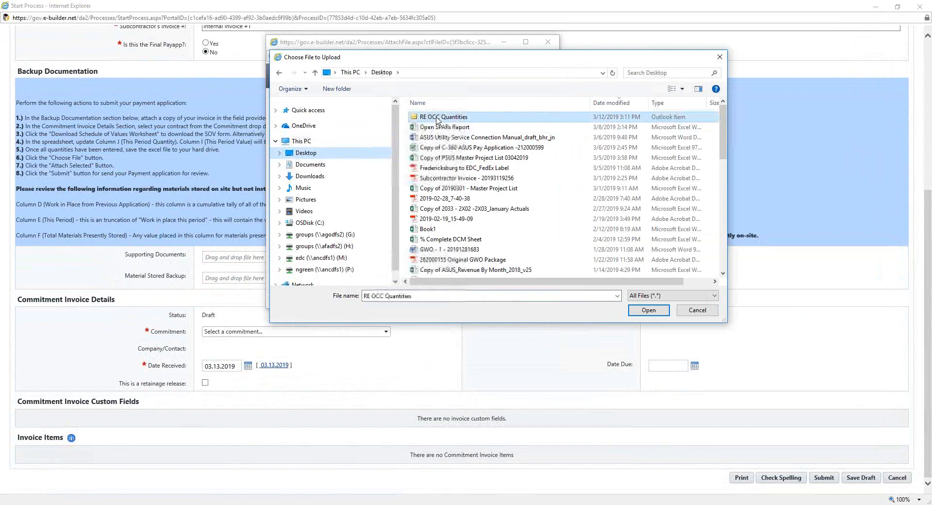
double_click(438, 116)
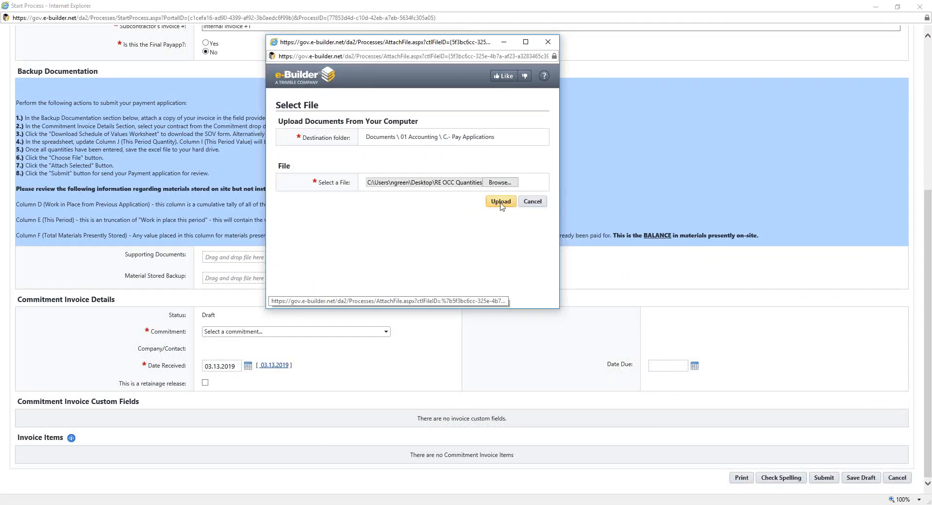
left_click(533, 201)
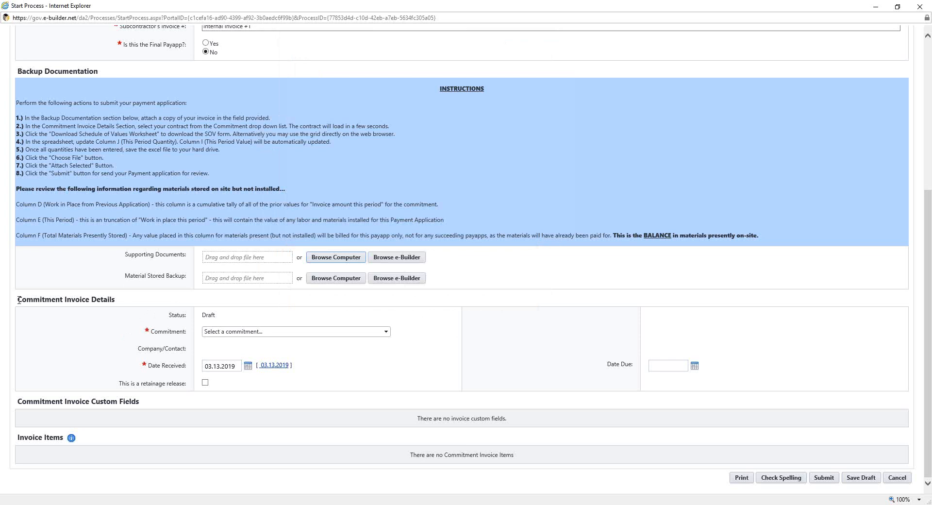
left_click_drag(19, 299, 110, 304)
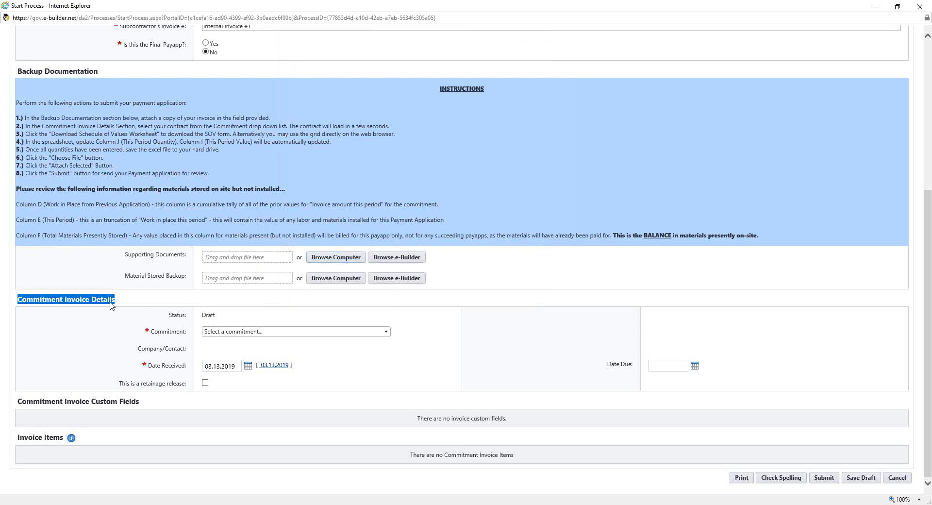
left_click(151, 306)
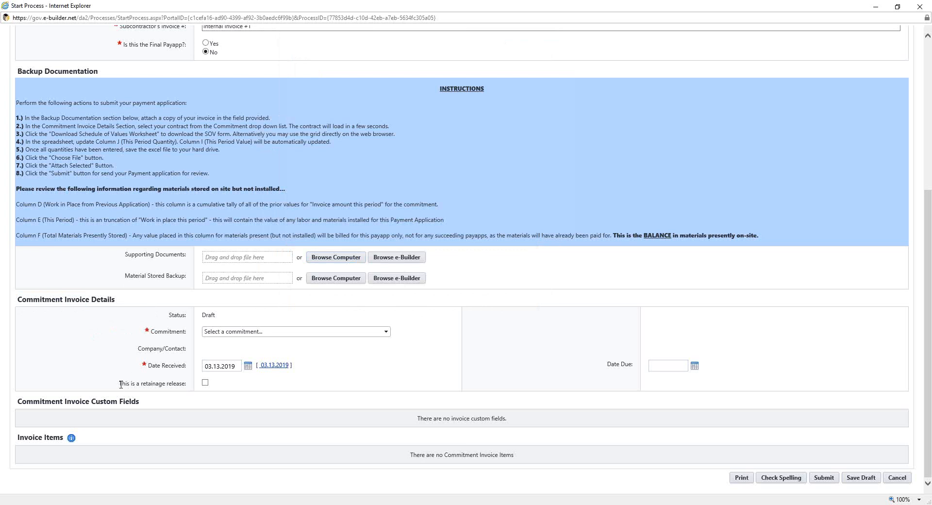
left_click_drag(120, 384, 172, 384)
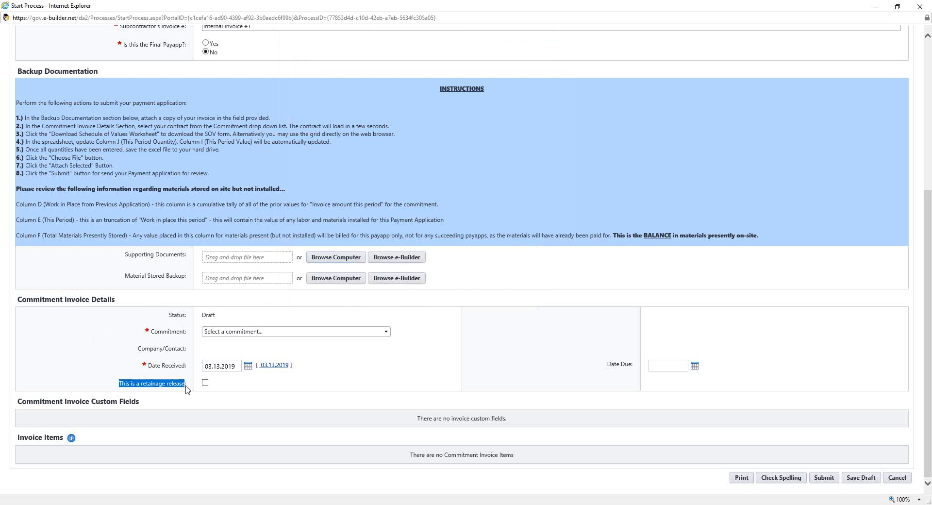
left_click(186, 389)
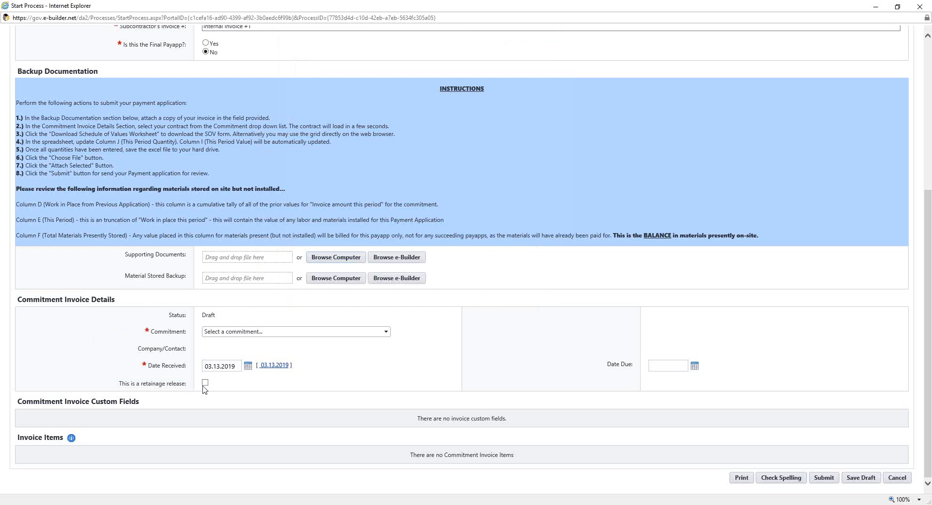
left_click(204, 383)
left_click(205, 383)
double_click(238, 367)
left_click(237, 370)
Select the TUS Test 091 Project commitment of Test Vendor 1 for the invoice
left_click(385, 335)
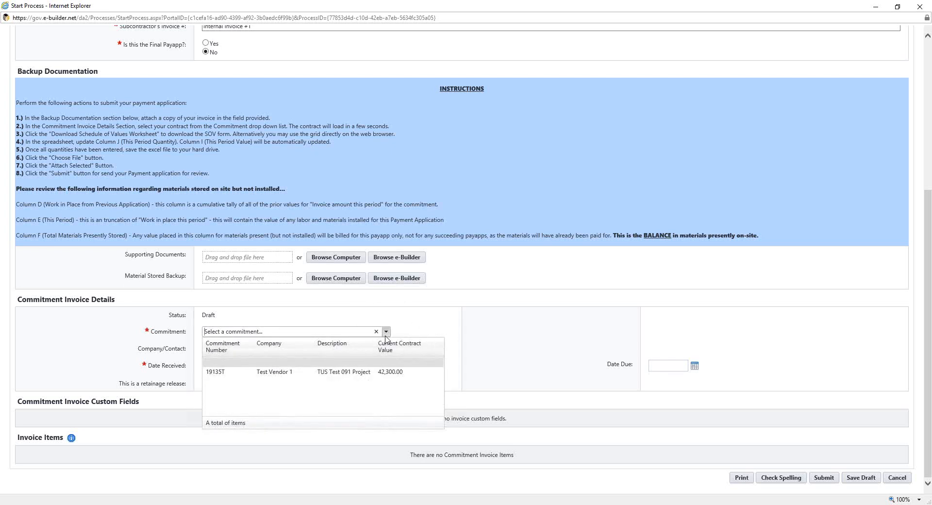
left_click(242, 372)
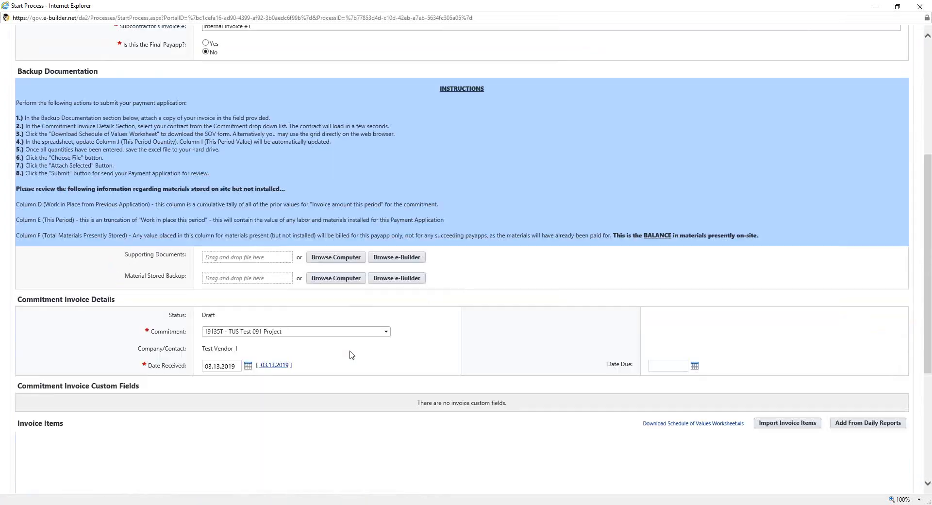
Examine the invoice items grid across all its columns, from scheduled value to cumulative retainage, including the total row
scroll(352, 355, "down", 5)
scroll(340, 368, "up", 3)
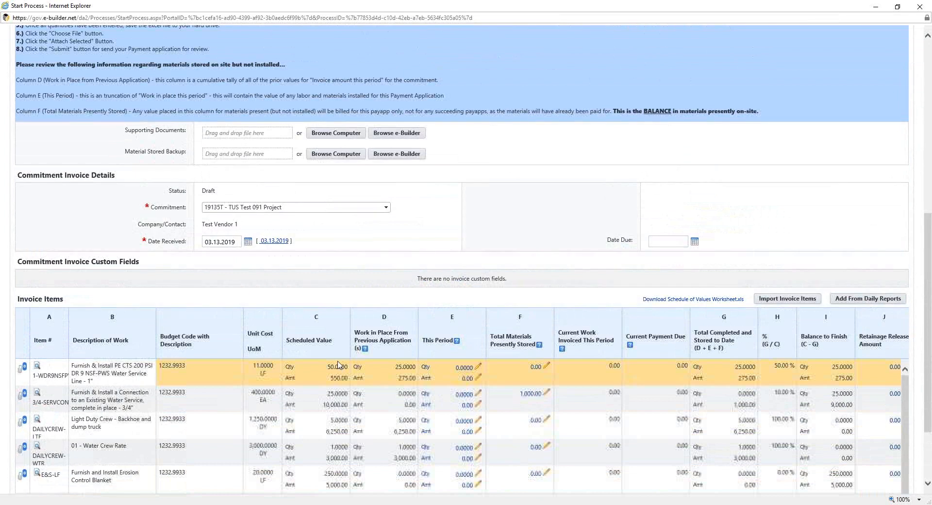
scroll(338, 368, "down", 2)
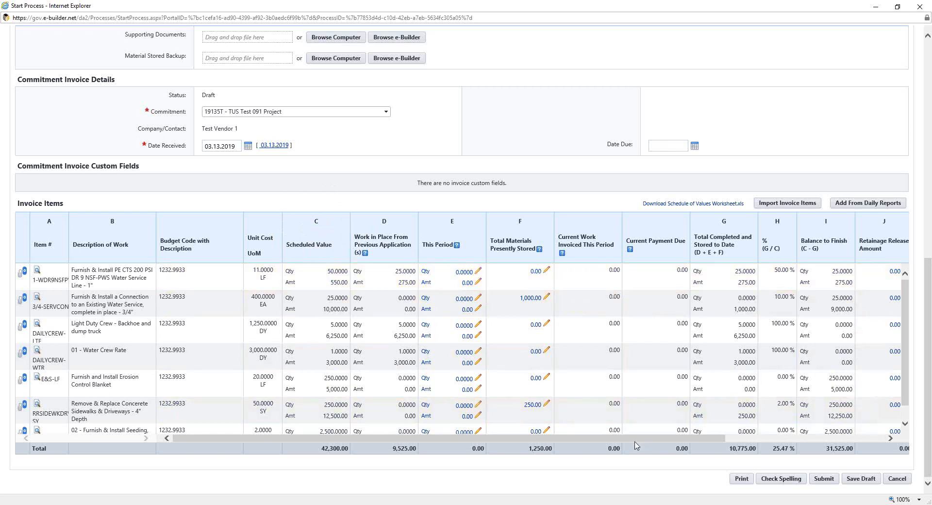
left_click_drag(639, 439, 852, 437)
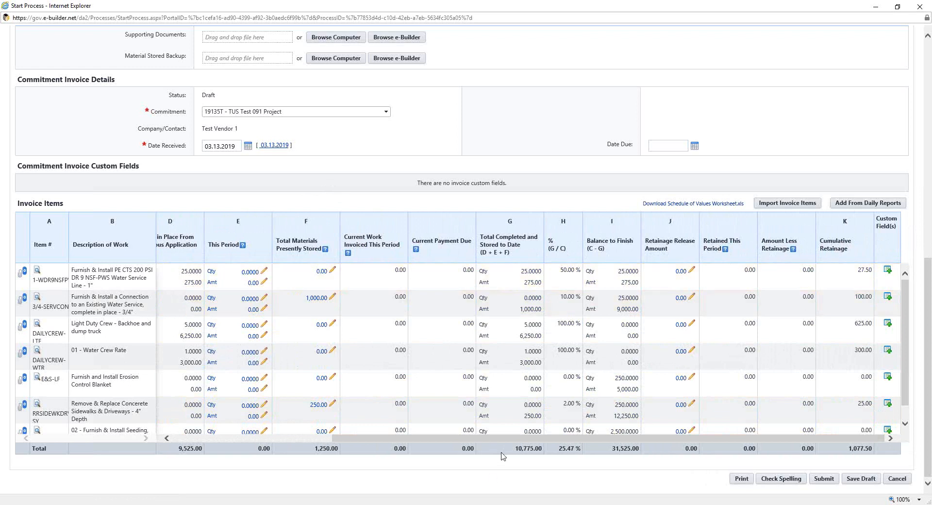
left_click_drag(499, 441, 272, 456)
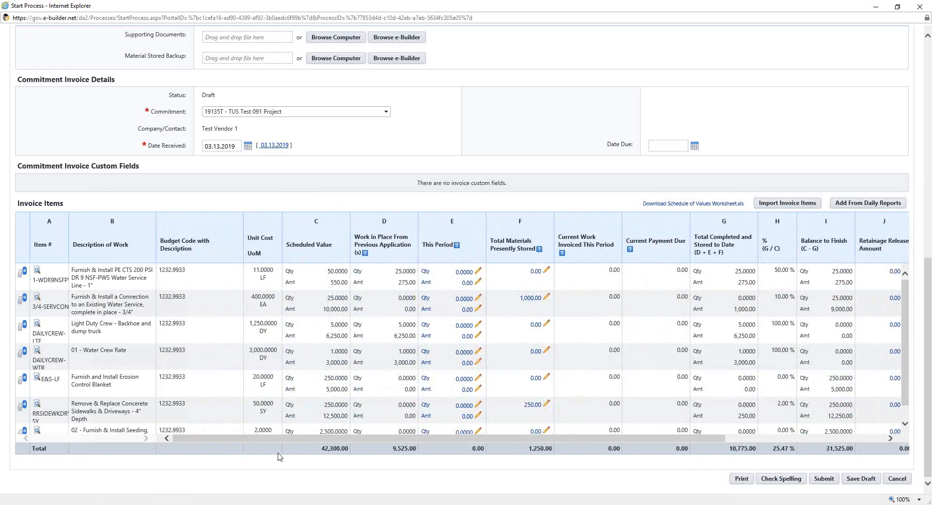
left_click(40, 454)
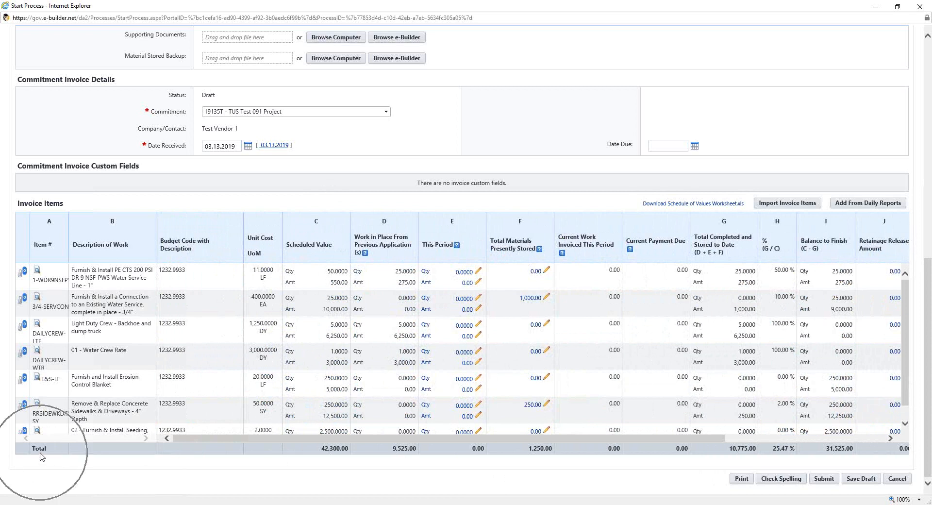
left_click(335, 453)
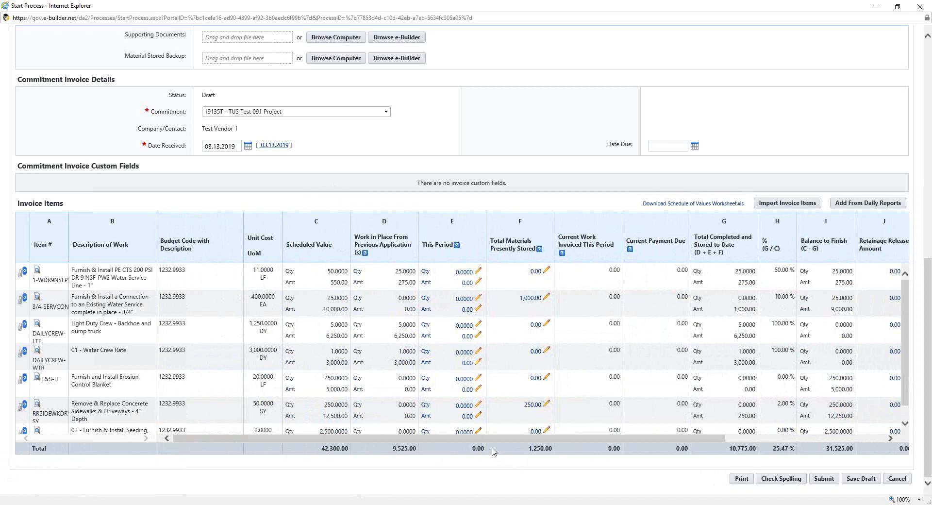
Set the This Period quantity of the 1" PE water service line item to 25
left_click(451, 283)
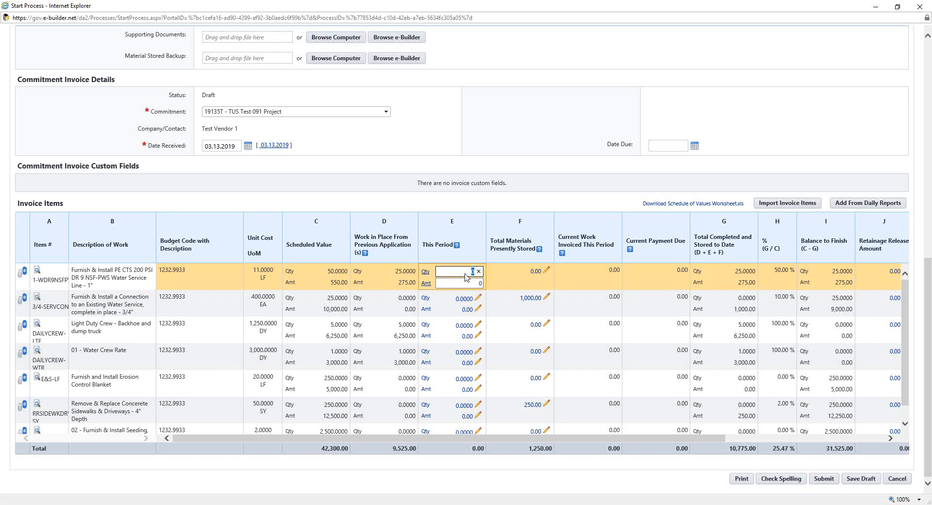
type("25")
left_click(462, 283)
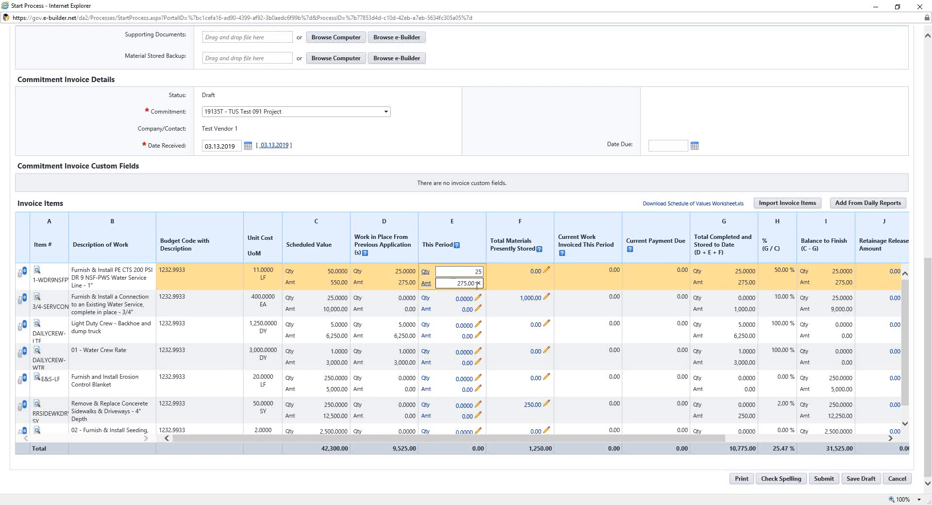
Set the This Period quantity of the 3/4" water service connection item to 5
left_click(478, 298)
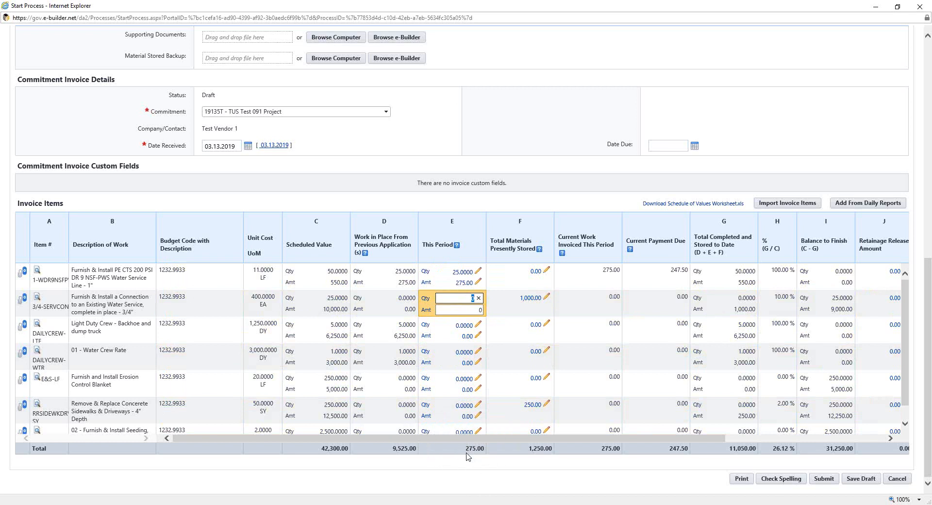
type("5.0")
key("Tab")
left_click(468, 328)
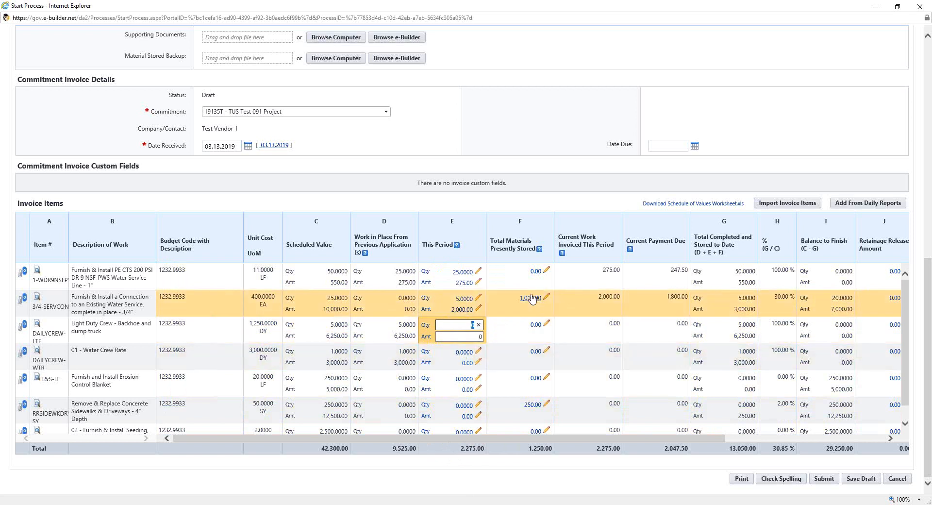
Clear the Total Materials Presently Stored amount of the 3/4" water service connection item to 0
left_click(536, 273)
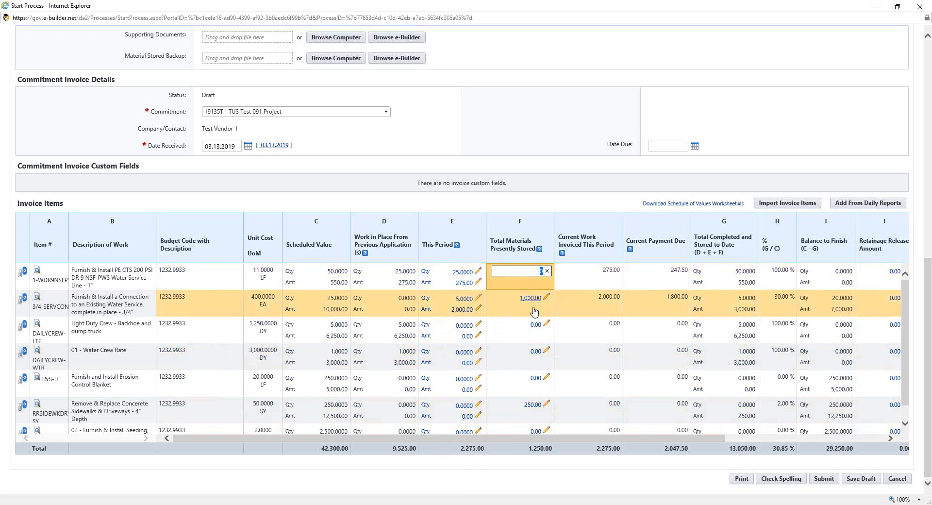
left_click(531, 298)
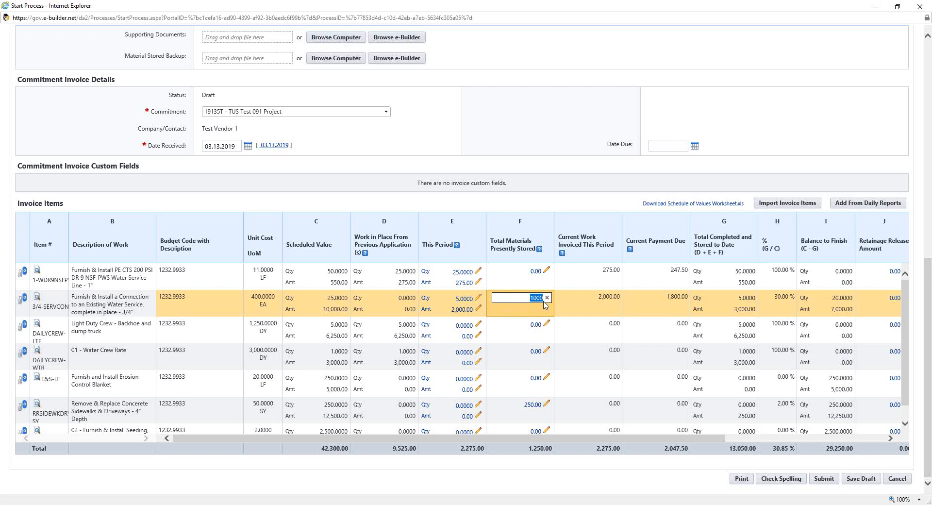
left_click(544, 302)
left_click(462, 315)
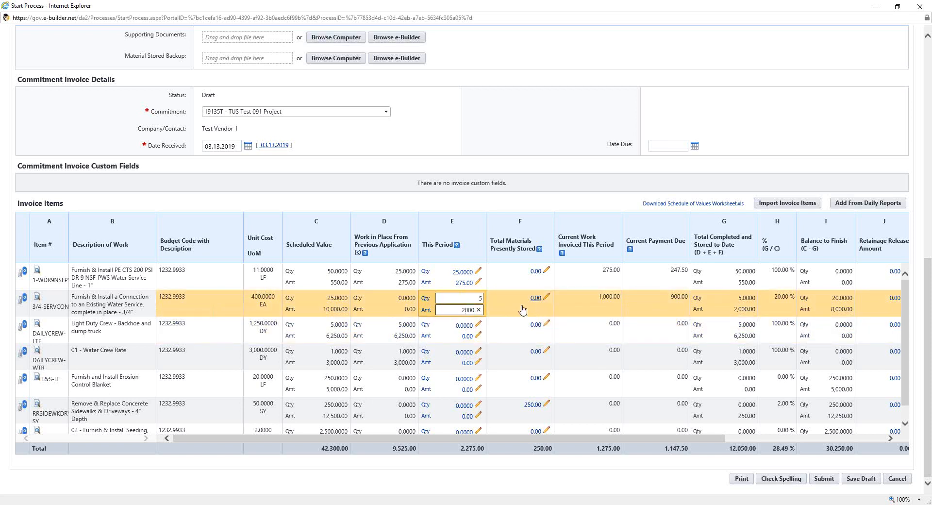
For the sidewalks and driveways replacement item, clear the stored materials amount and set the This Period amount to 250
left_click(533, 406)
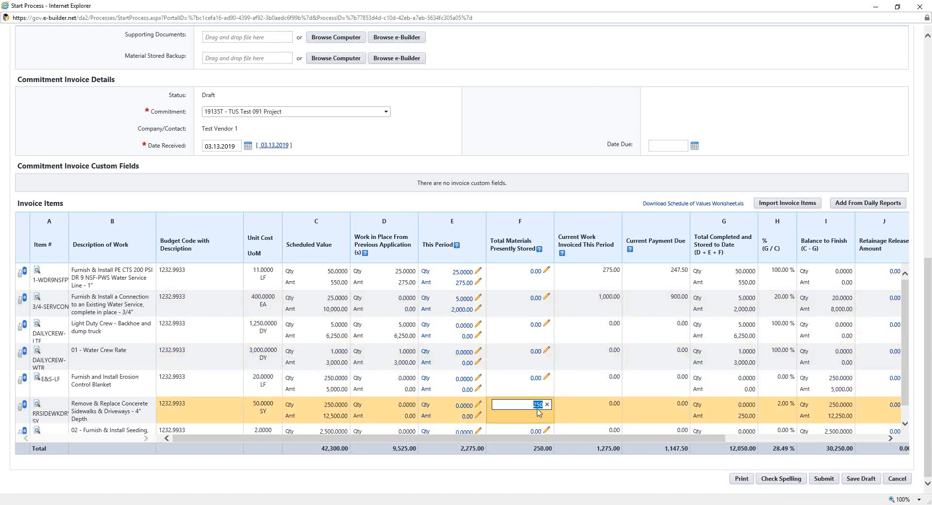
key("BackSpace")
left_click(469, 417)
left_click(469, 417)
type("25")
type("0")
key("Tab")
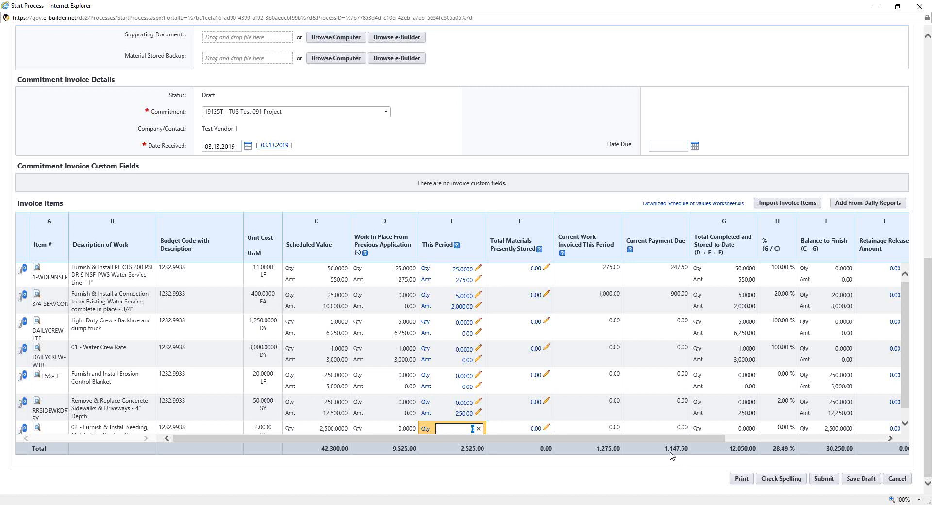
Examine the invoice items through the retainage columns, along with the worksheet download and item import options
left_click_drag(649, 438, 809, 440)
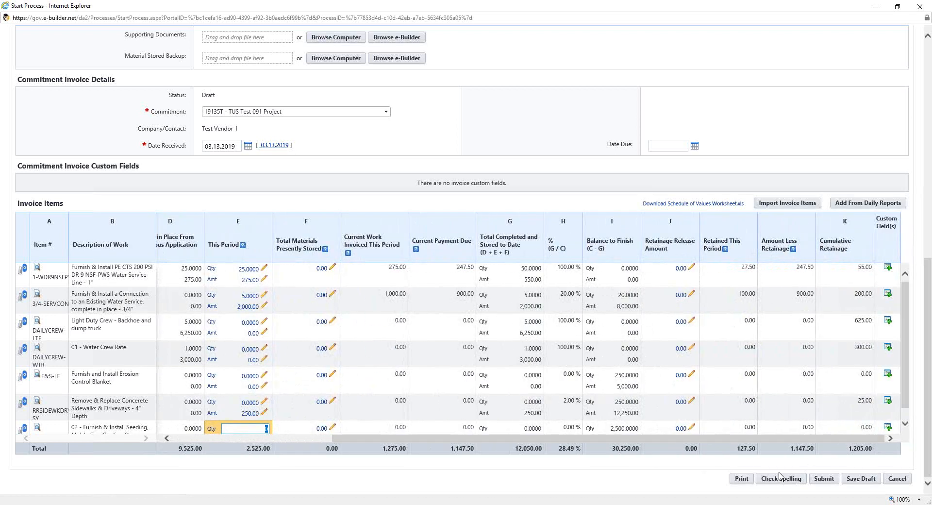
key("ctrl")
key("ctrl")
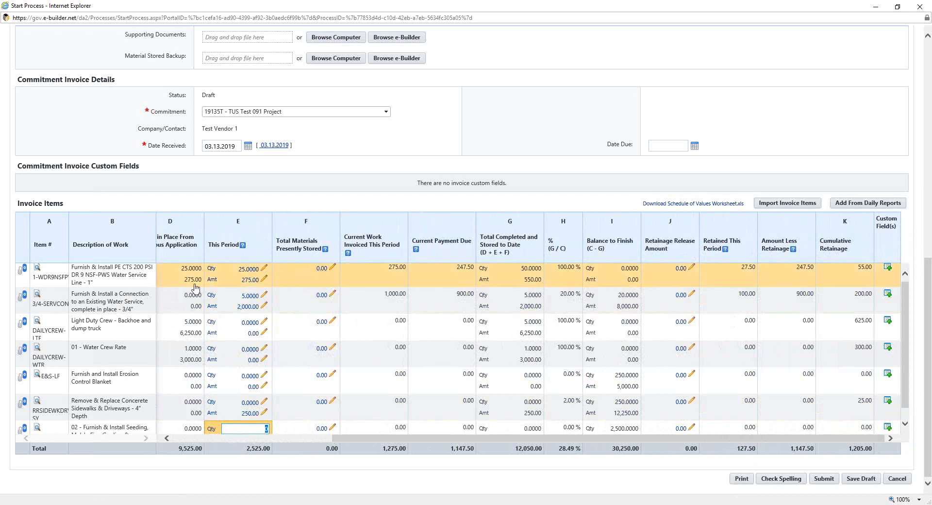
left_click(682, 209)
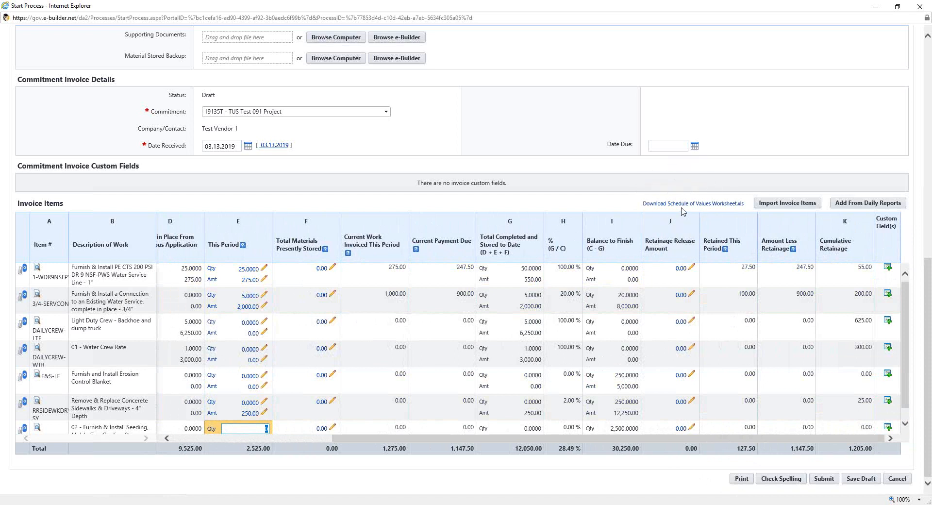
left_click(701, 208)
left_click(801, 207)
key("ctrl")
left_click_drag(505, 439, 295, 453)
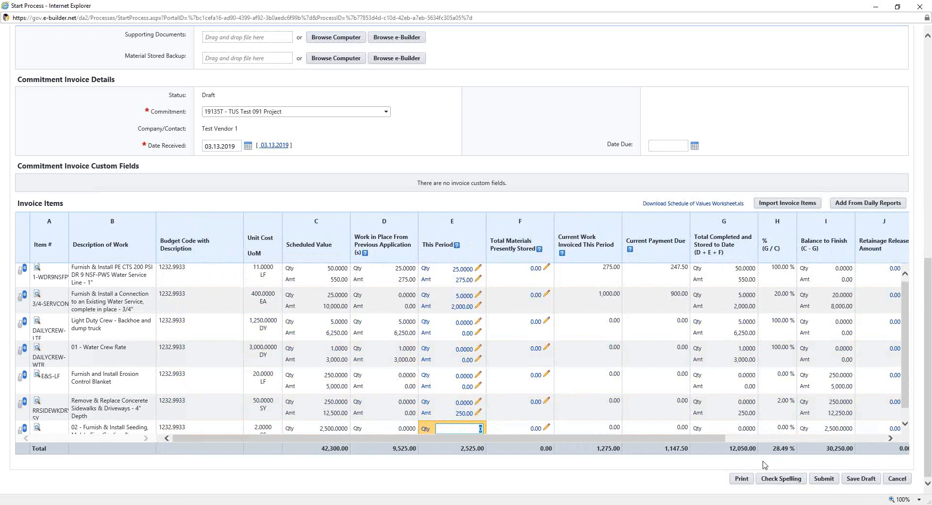
left_click(831, 484)
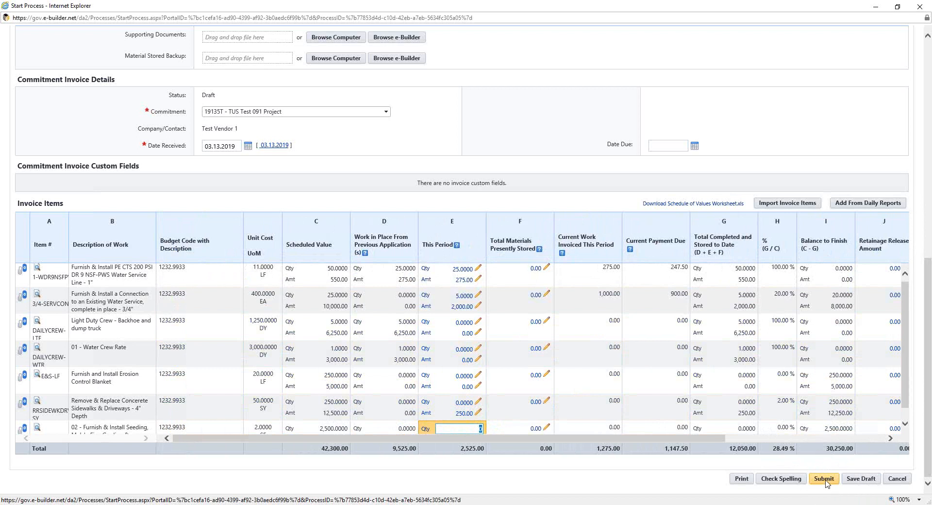
left_click(867, 483)
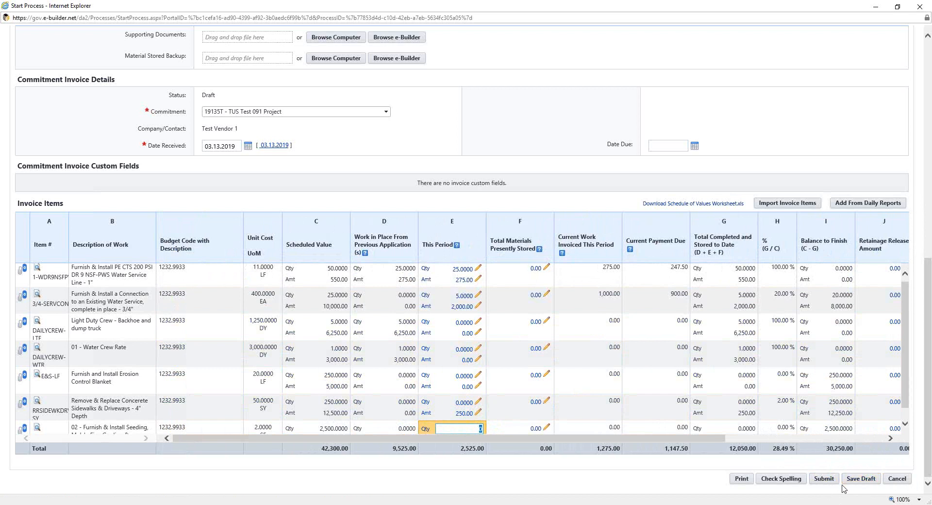
left_click(826, 485)
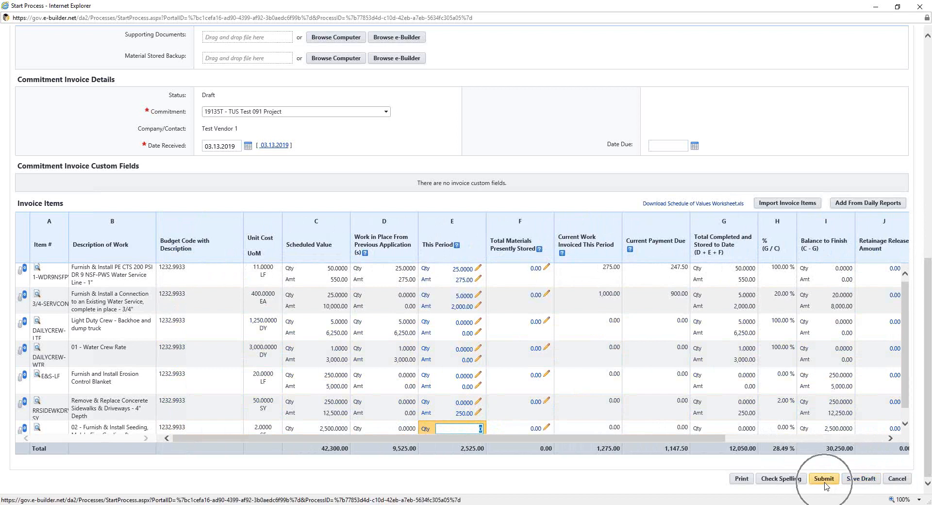
key("ctrl")
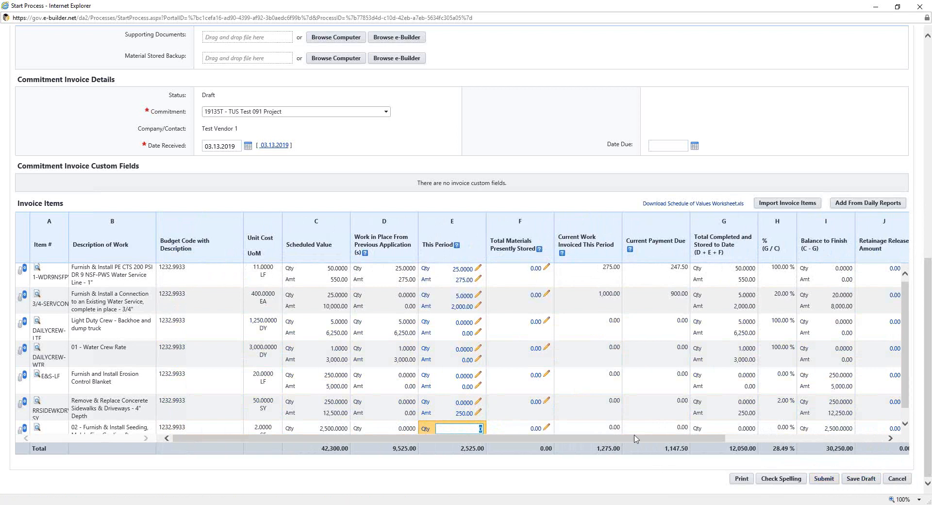
Close the new payment application form and open PAYAP - 3 full-screen from the home page's court workflow list
left_click(925, 8)
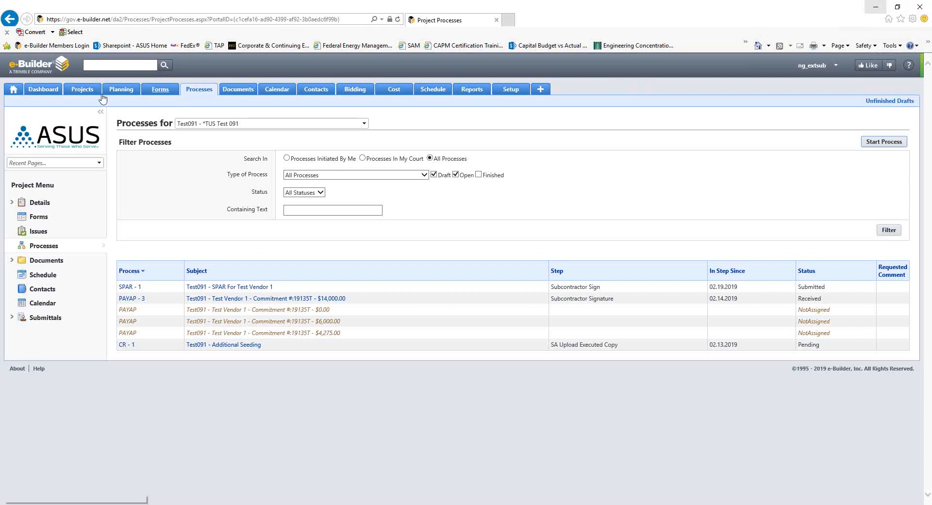
left_click(13, 90)
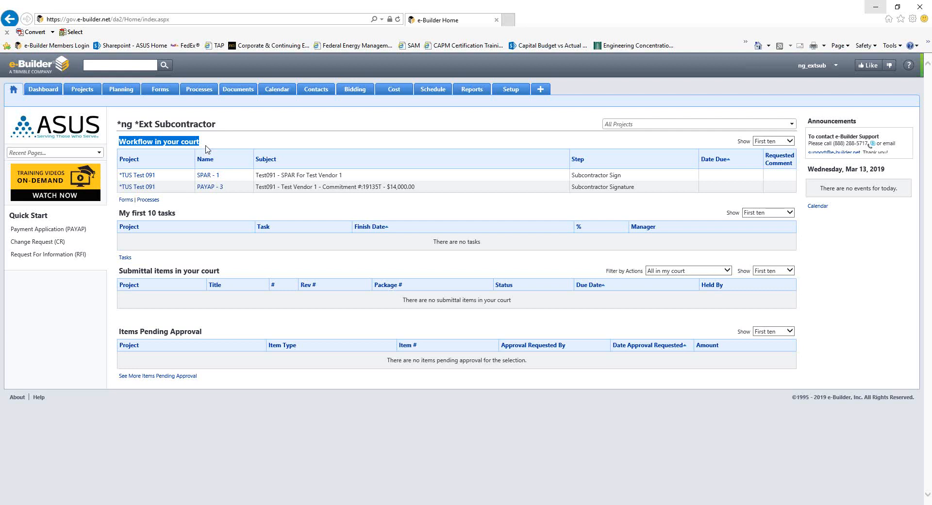
left_click(214, 190)
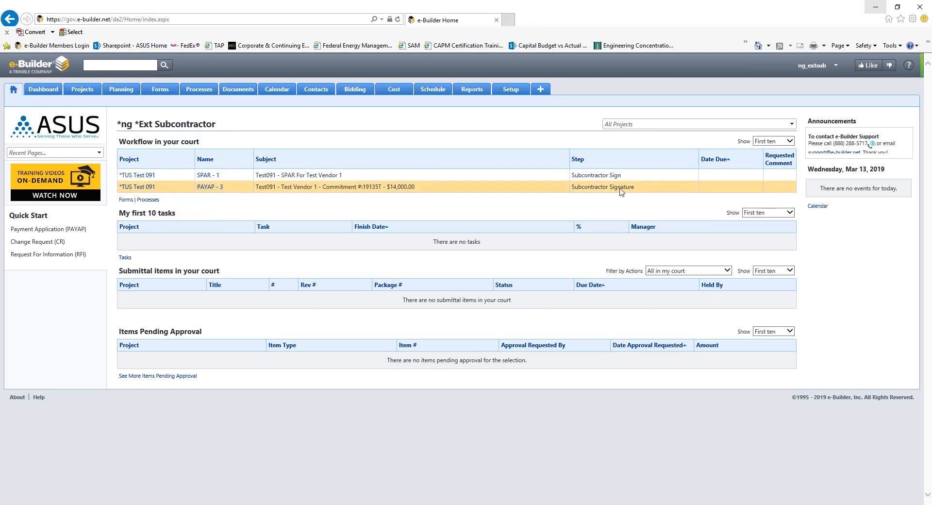
left_click(208, 188)
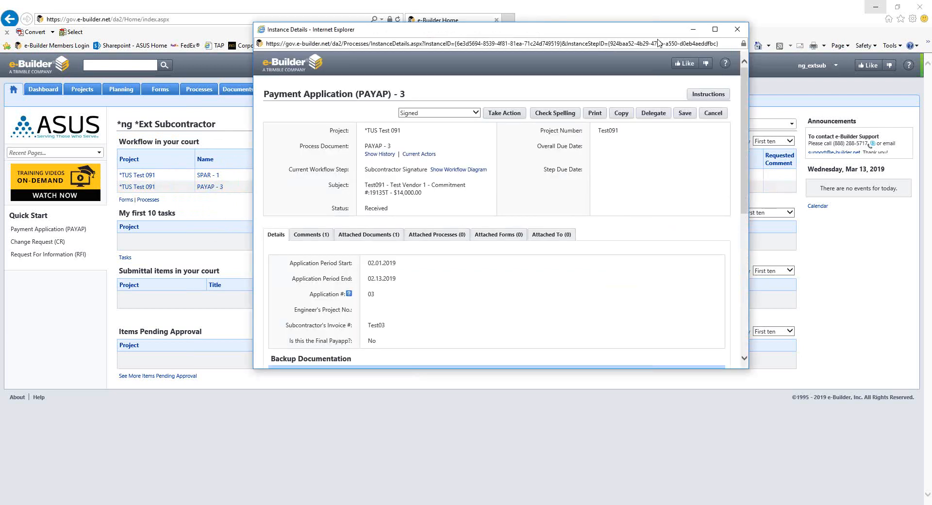
left_click(714, 29)
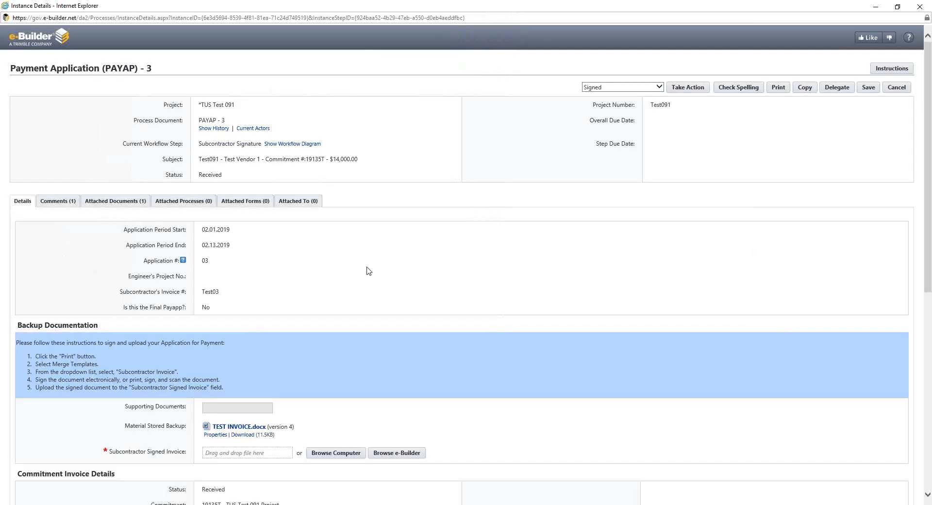
Print PAYAP - 3 with the Subcontractor Invoice merge template and open the generated PDF
scroll(369, 271, "down", 8)
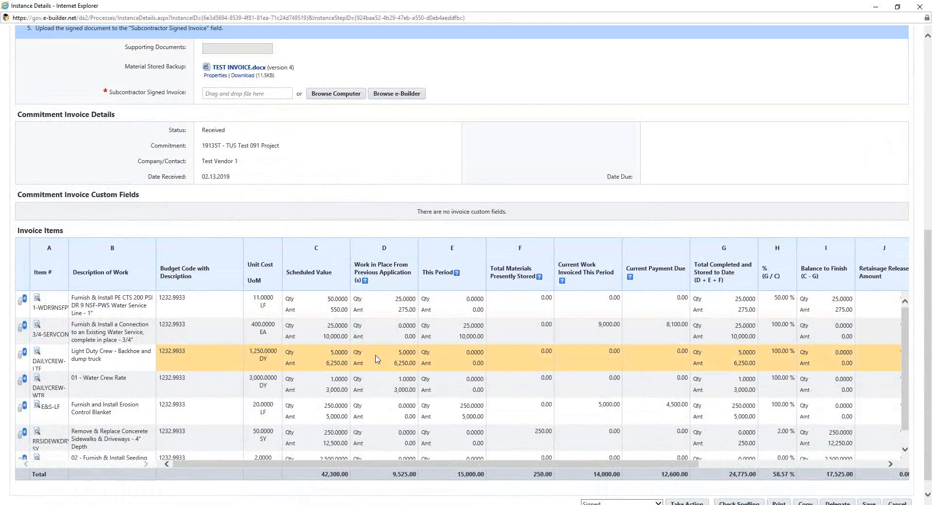
scroll(377, 359, "up", 8)
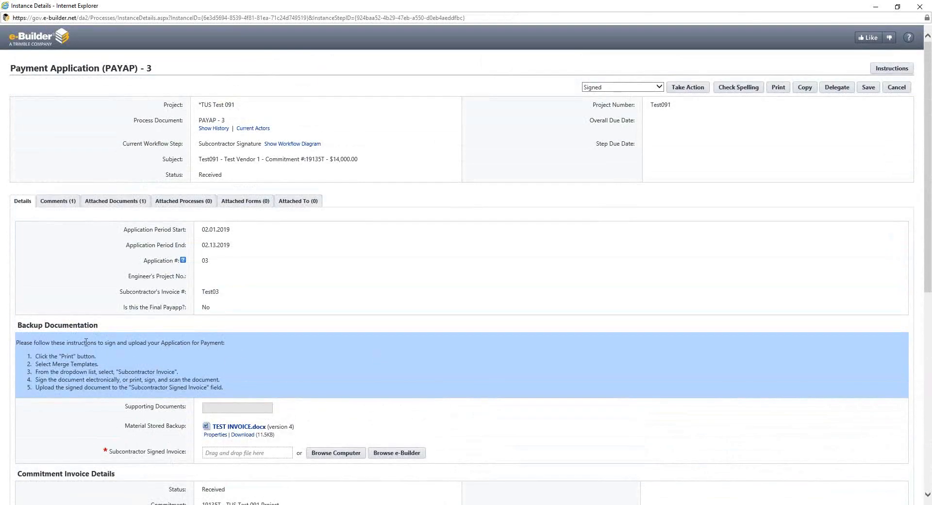
left_click_drag(19, 325, 97, 326)
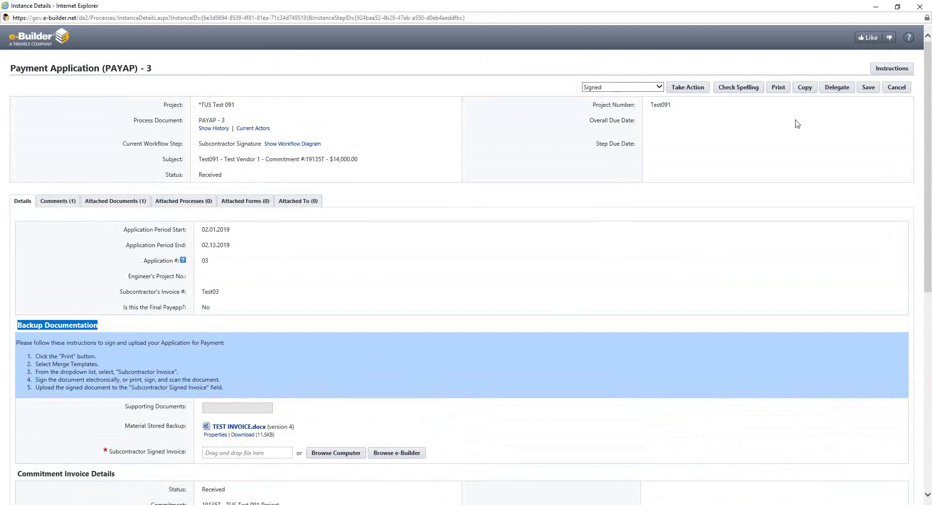
left_click(779, 93)
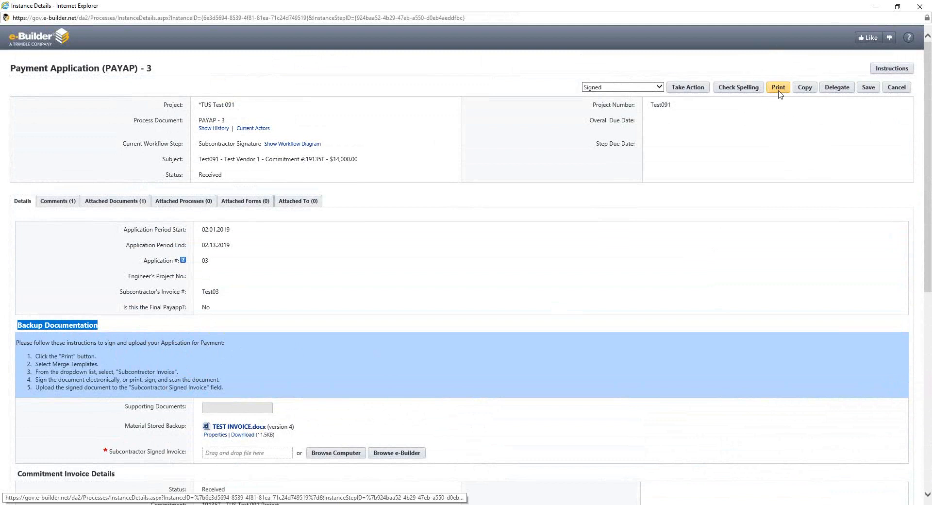
left_click(779, 88)
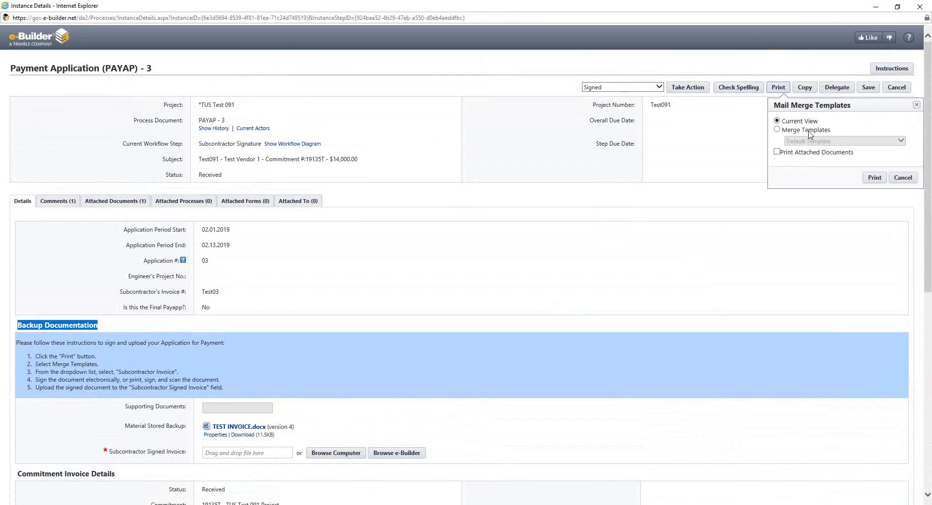
left_click(809, 131)
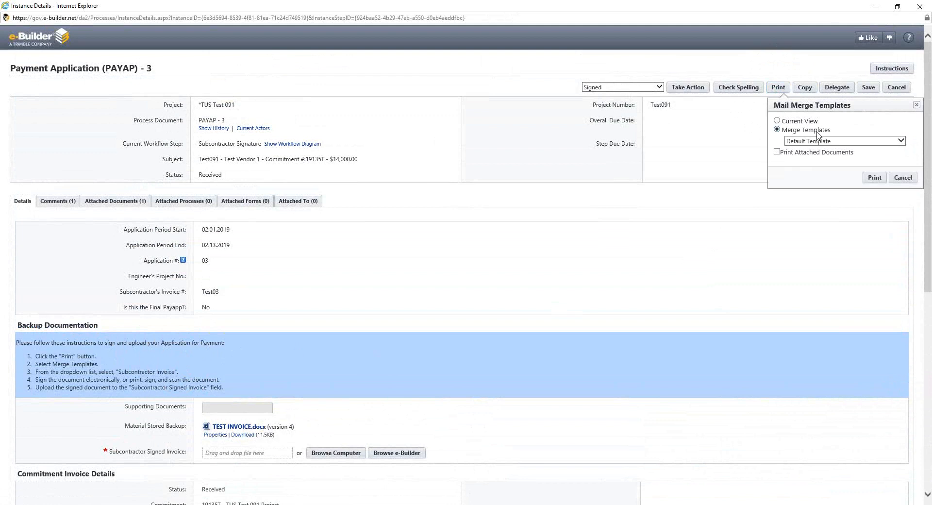
left_click(847, 142)
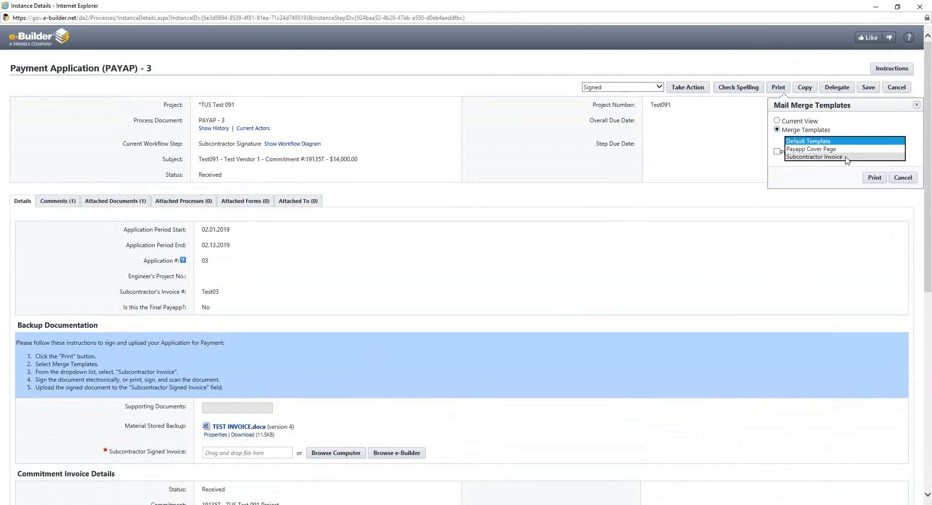
left_click(847, 156)
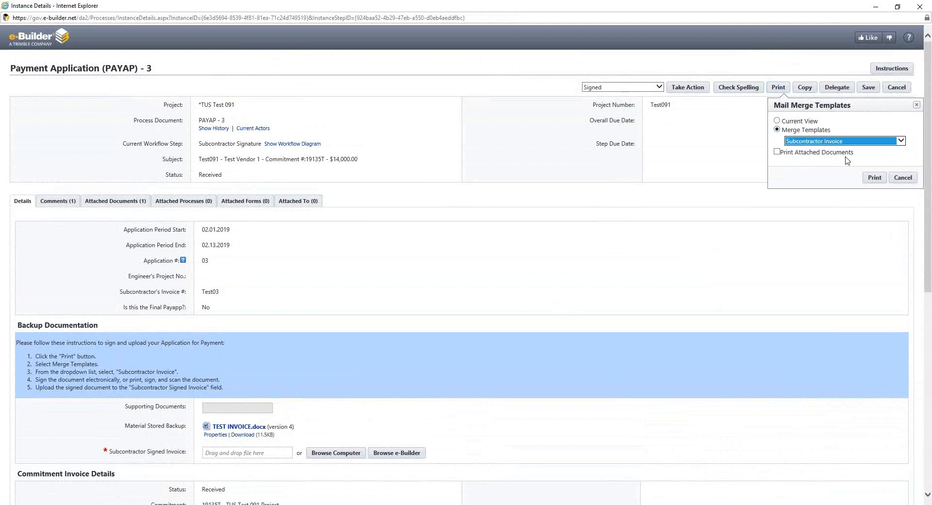
left_click(880, 182)
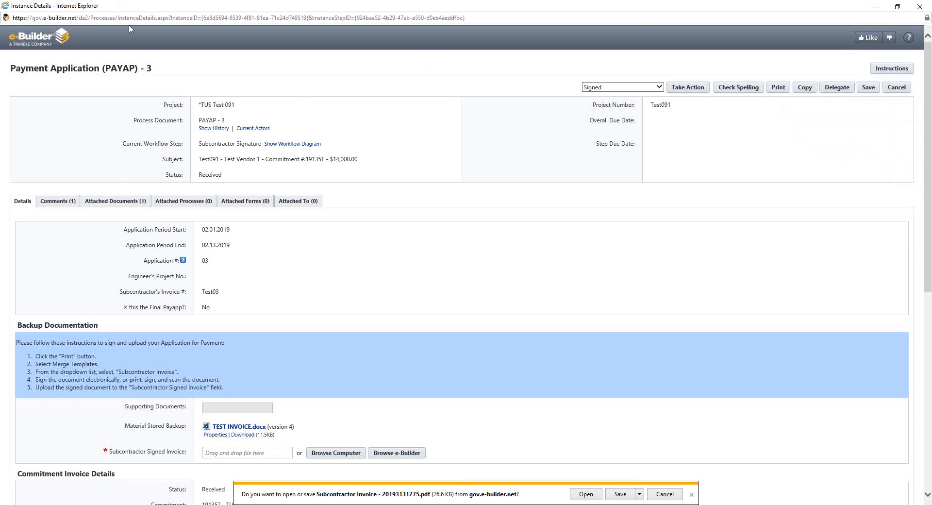
left_click(593, 495)
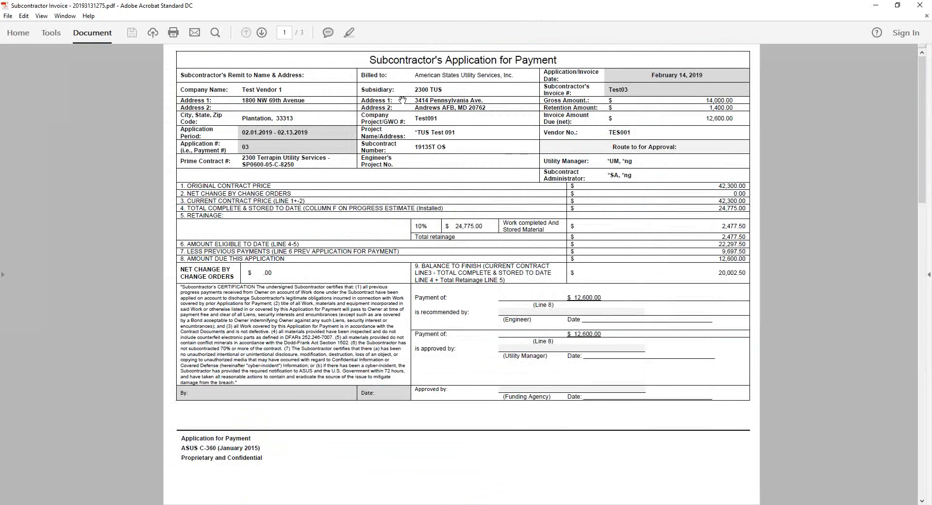
Review all three pages of the Subcontractor's Application for Payment and return to the signature area on page 1
left_click(262, 34)
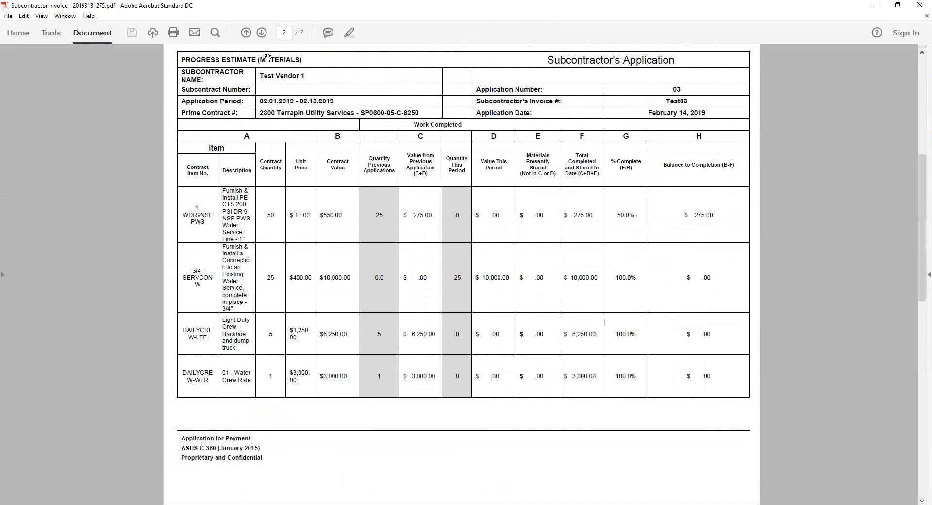
left_click(261, 33)
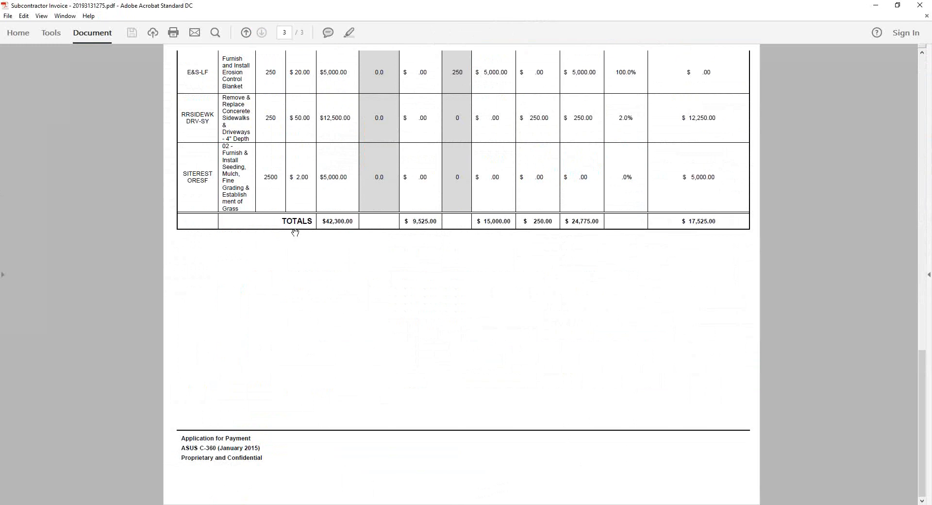
left_click(246, 33)
left_click(246, 33)
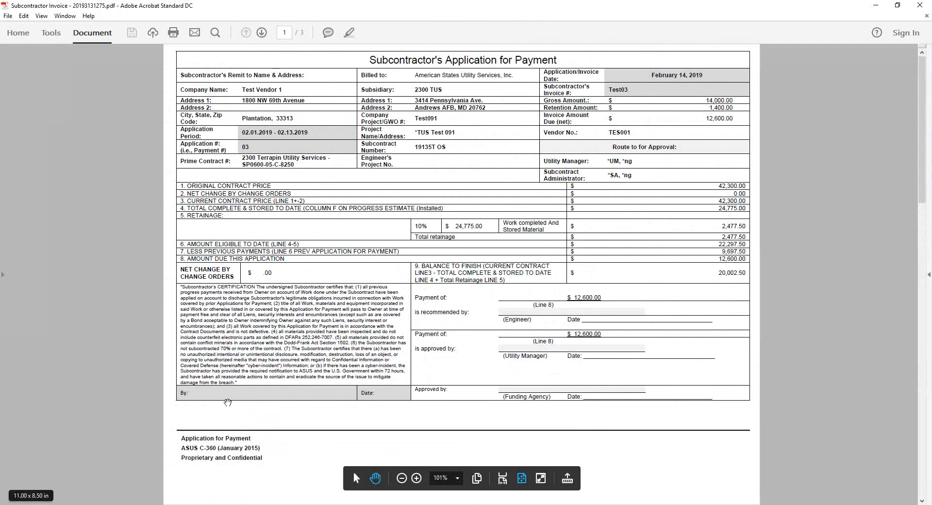
Close the Subcontractor Invoice PDF and return to the PAYAP - 3 details in e-Builder
left_click(229, 331)
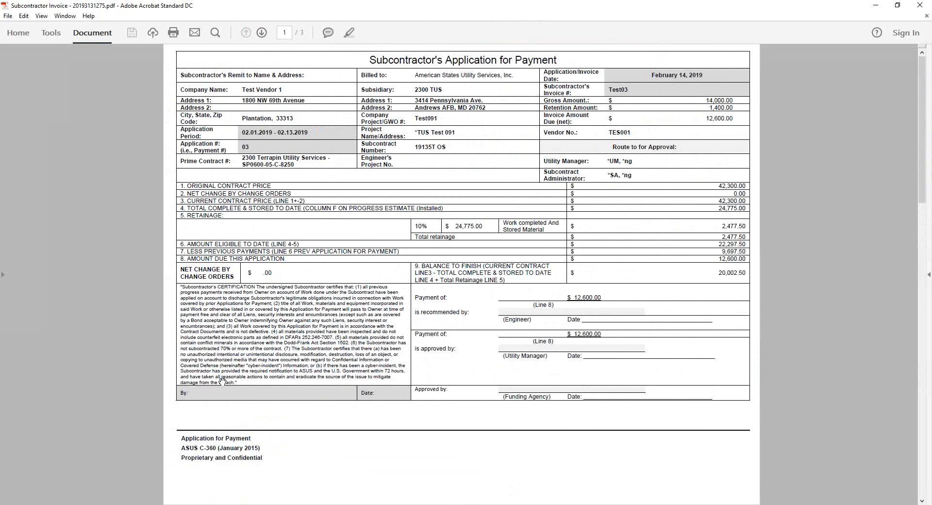
key("ctrl")
key("ctrl")
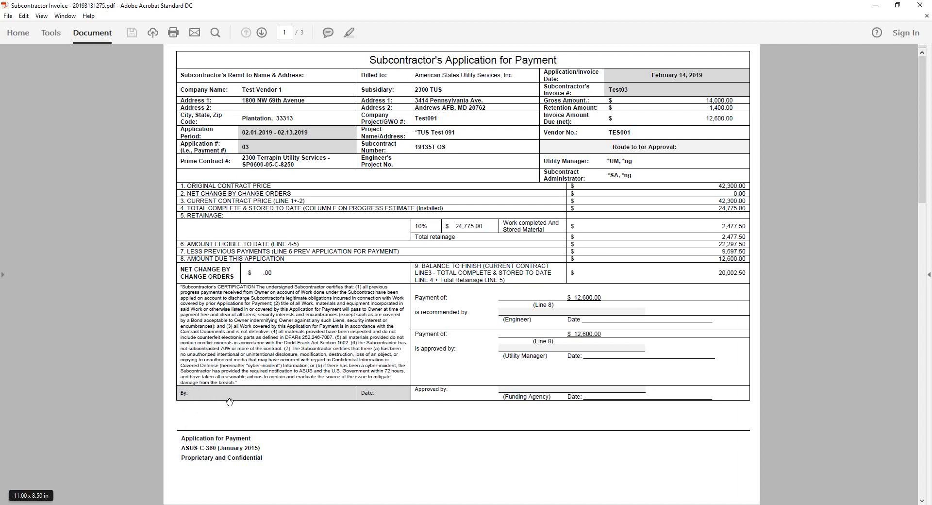
left_click(920, 5)
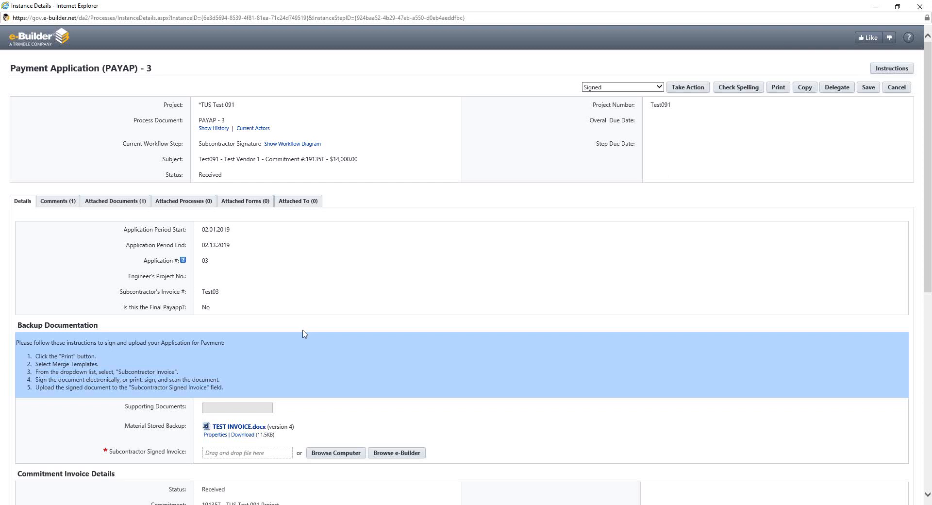
View the computer upload form for the required Subcontractor Signed Invoice and cancel it without choosing a file
scroll(304, 334, "down", 3)
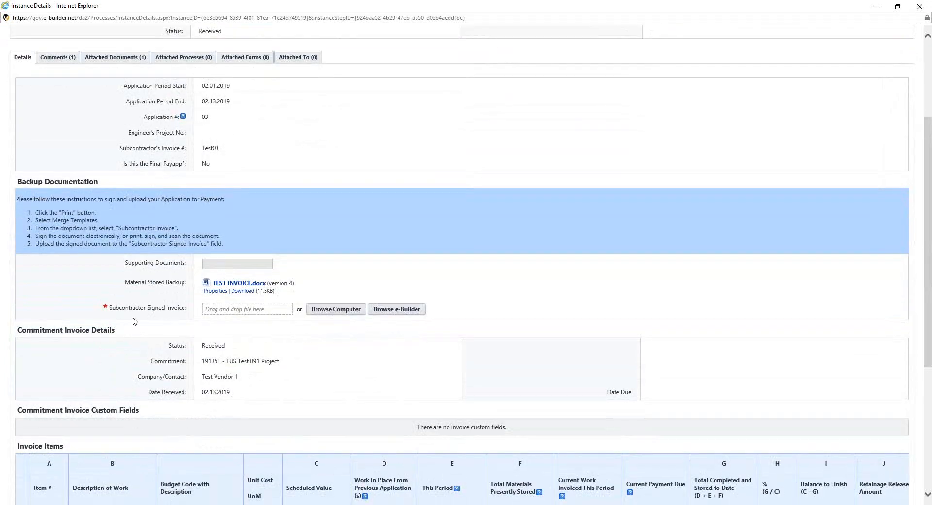
left_click_drag(105, 307, 187, 317)
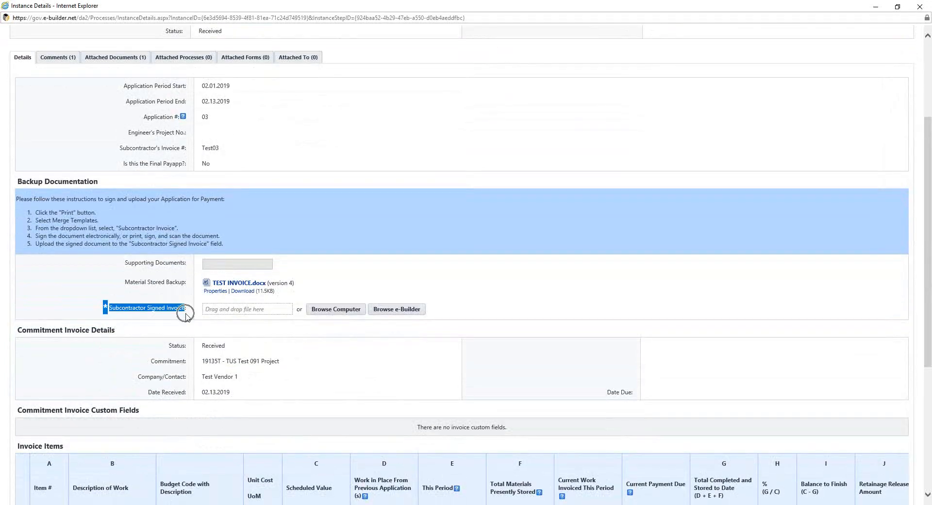
left_click(188, 318)
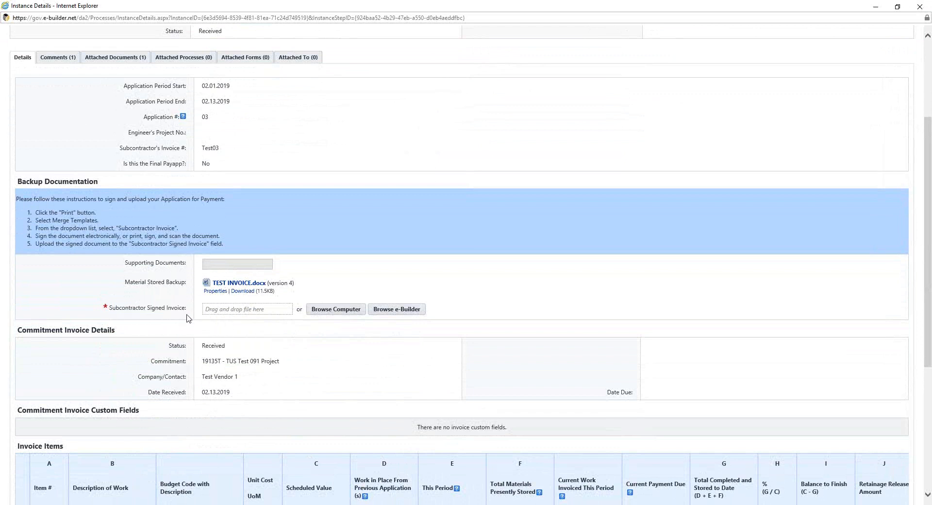
left_click(346, 315)
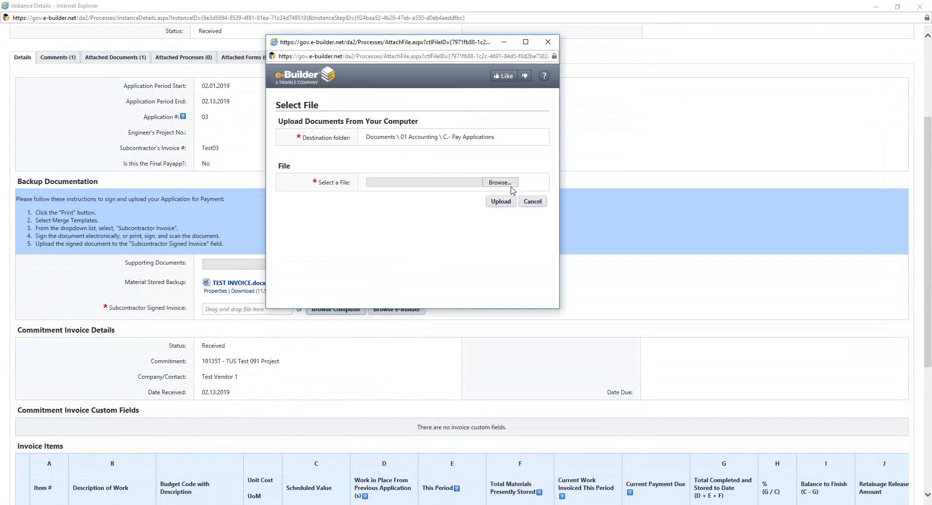
left_click(533, 201)
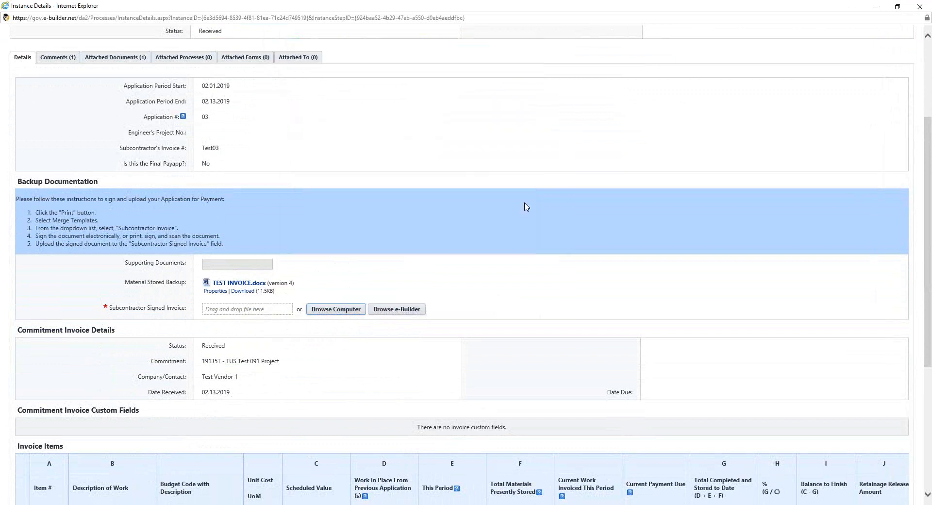
Choose Signed as the workflow action for PAYAP - 3 below the invoice items
scroll(527, 207, "down", 5)
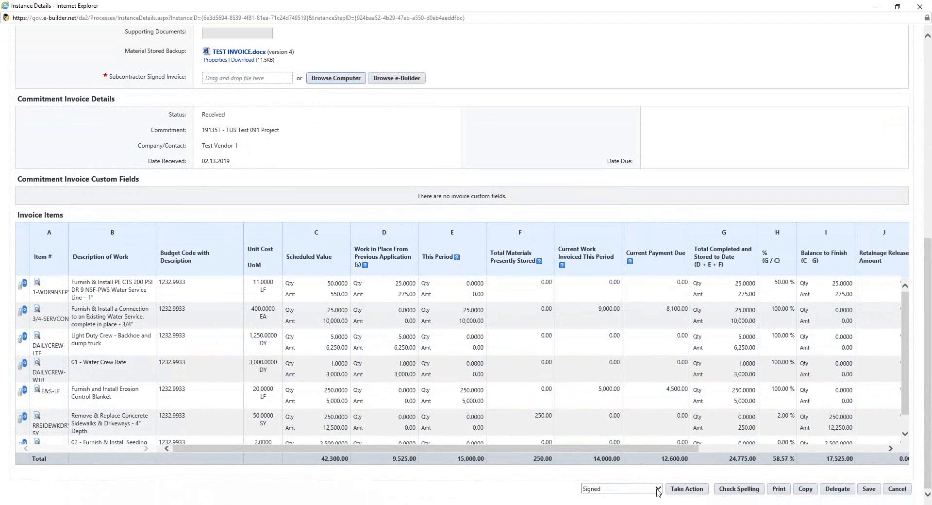
left_click(657, 489)
left_click(656, 489)
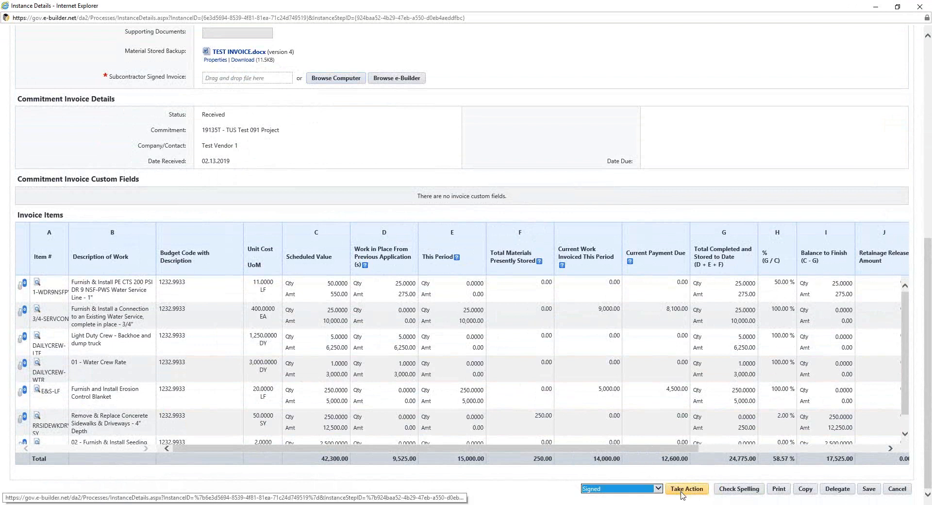